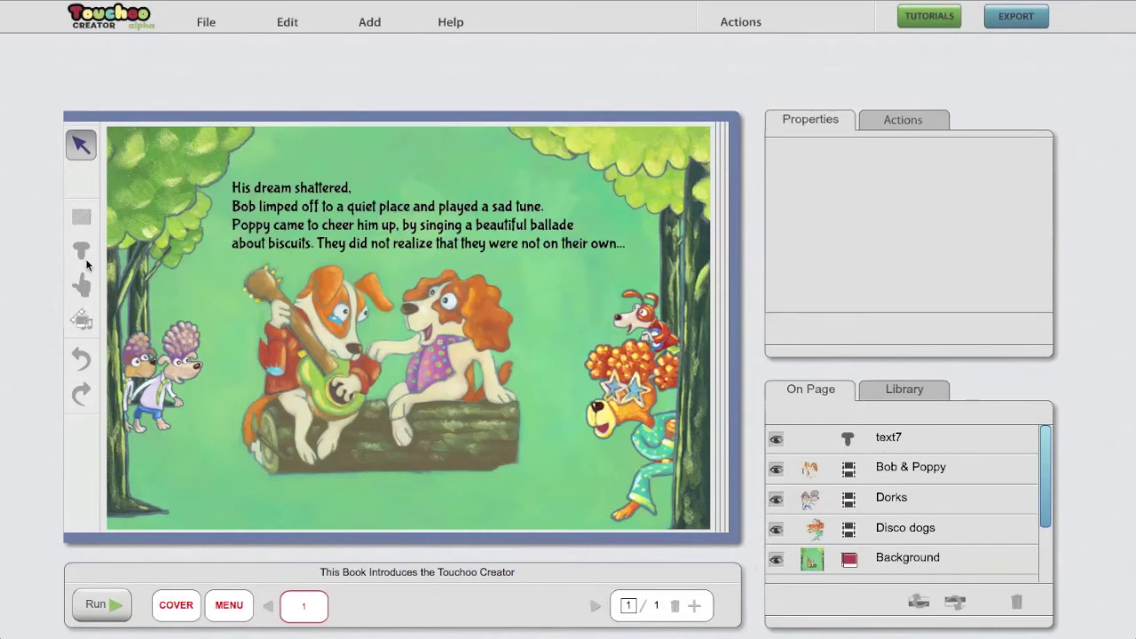
Draw three interactive areas over the Dorks (left), Bob & Poppy (centre) and Disco dogs (right).
left_click(84, 214)
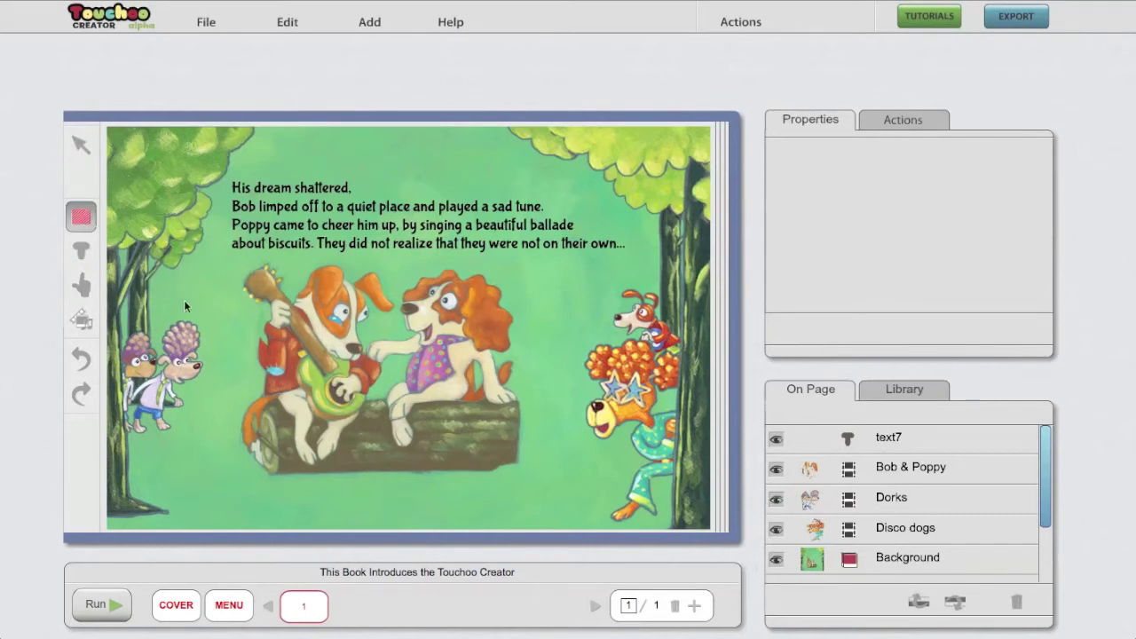
mouse_move(203, 313)
left_mouse_down()
mouse_move(160, 317)
mouse_move(110, 373)
mouse_move(114, 445)
left_mouse_up()
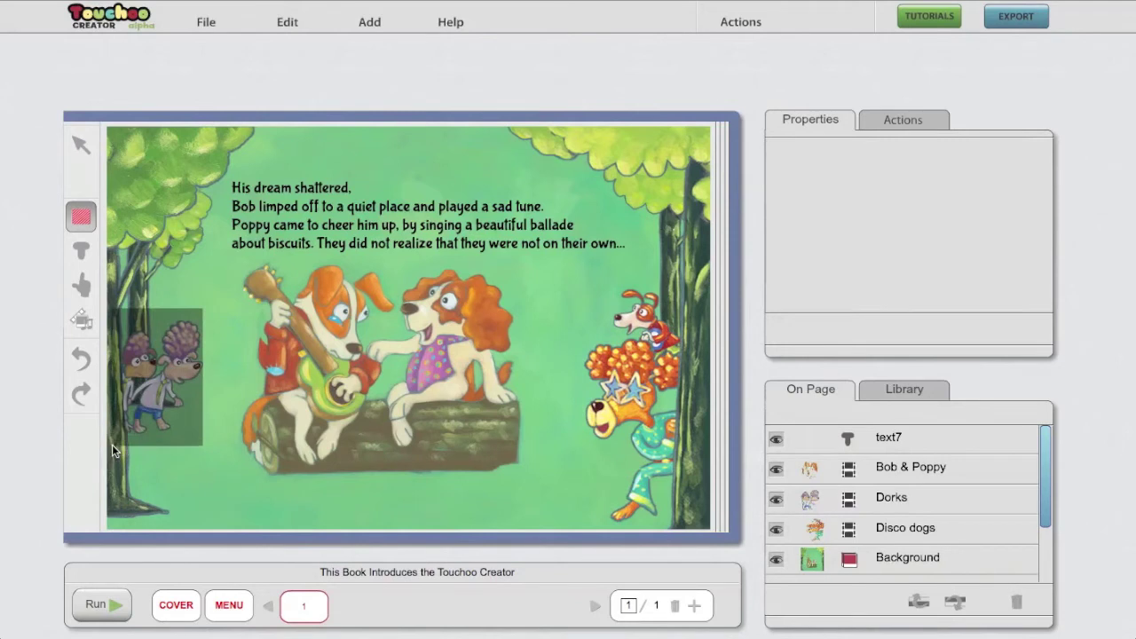
left_click(84, 220)
left_click_drag(240, 258, 538, 477)
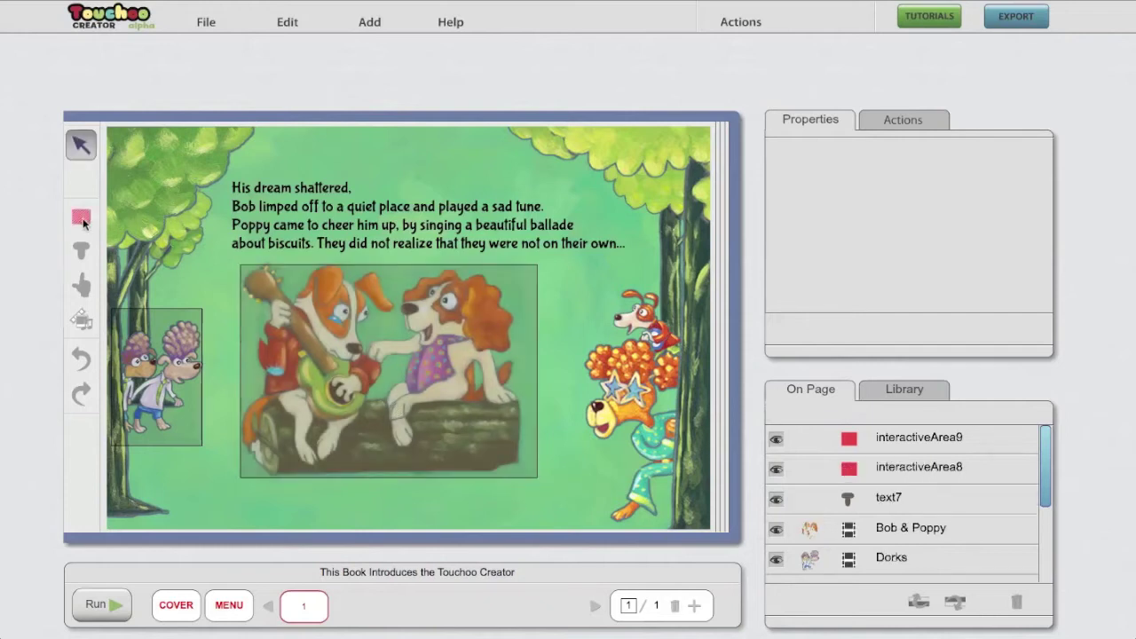
left_click(81, 219)
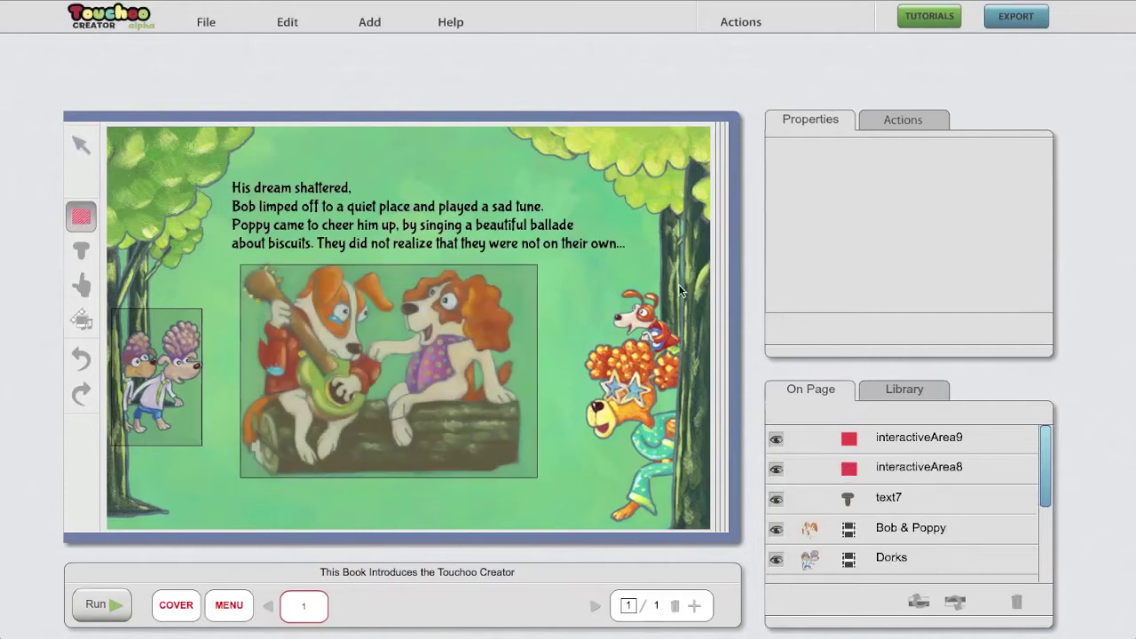
mouse_move(688, 285)
left_mouse_down()
mouse_move(616, 281)
mouse_move(578, 523)
left_mouse_up()
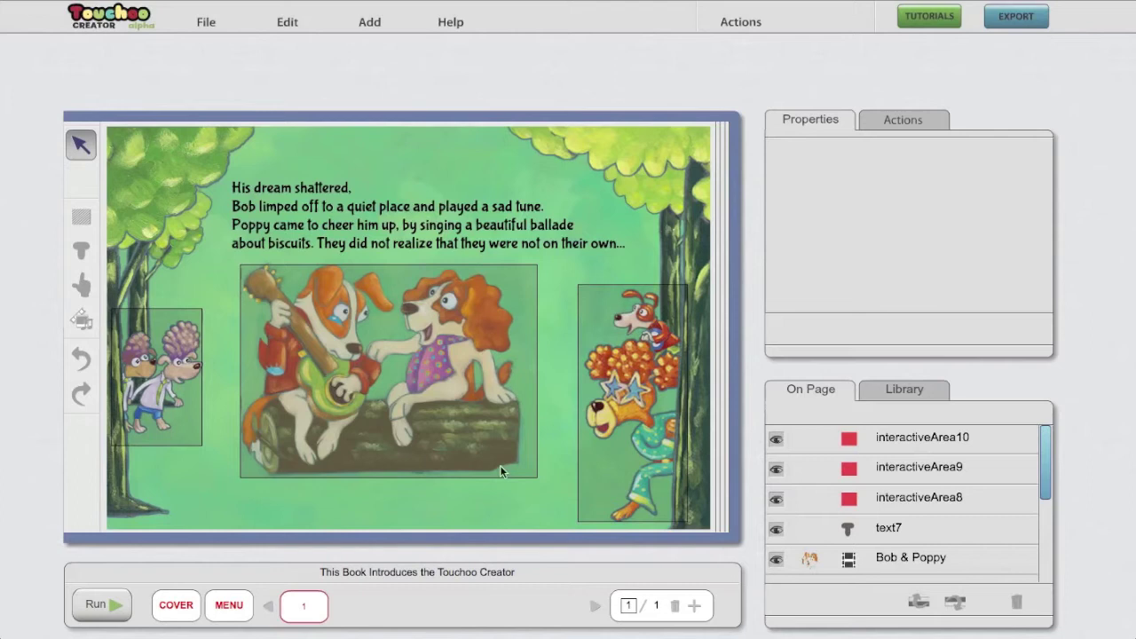
Rename the areas Bob & Poppy IAnew, Disco IA and IA Dorks, then show IA Dorks' actions.
left_click(522, 314)
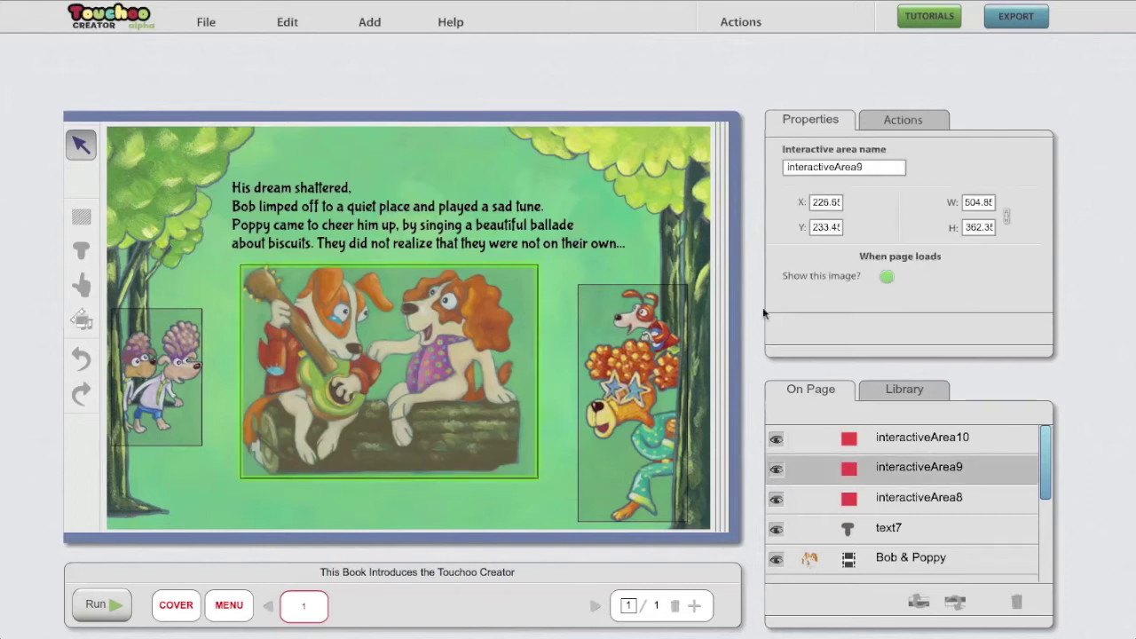
double_click(844, 165)
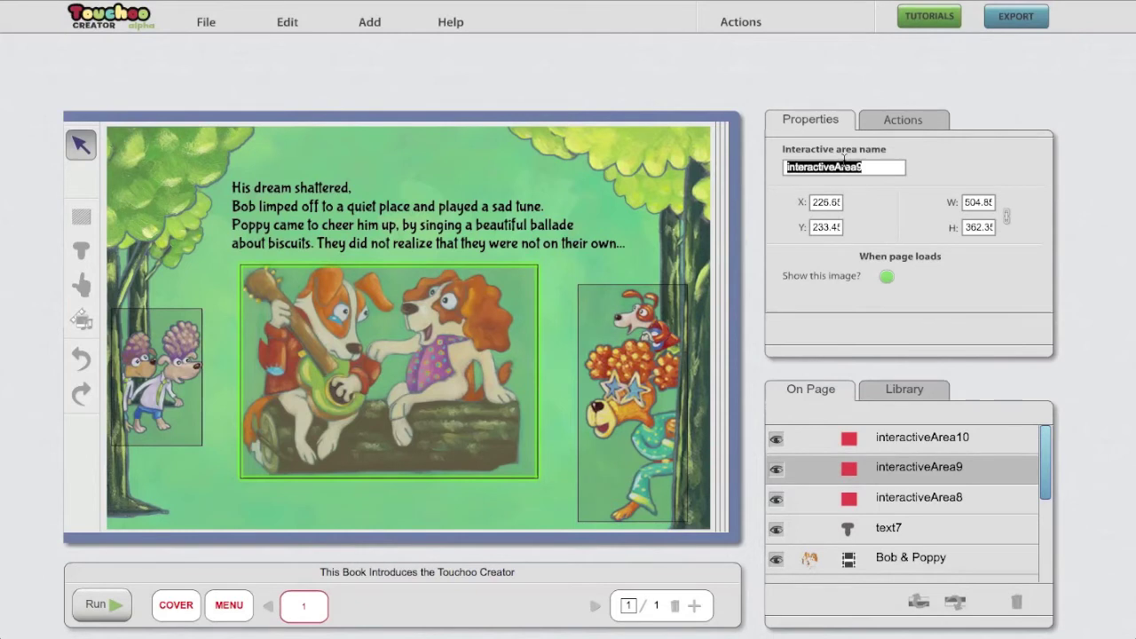
type("Bob & Poppy IAnew")
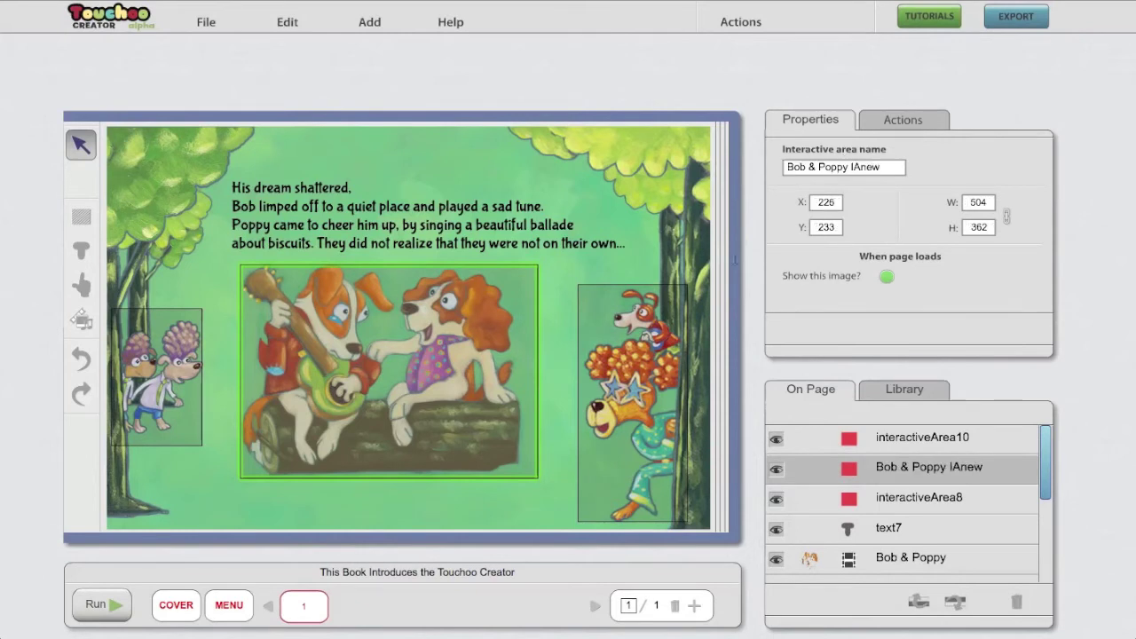
left_click(619, 366)
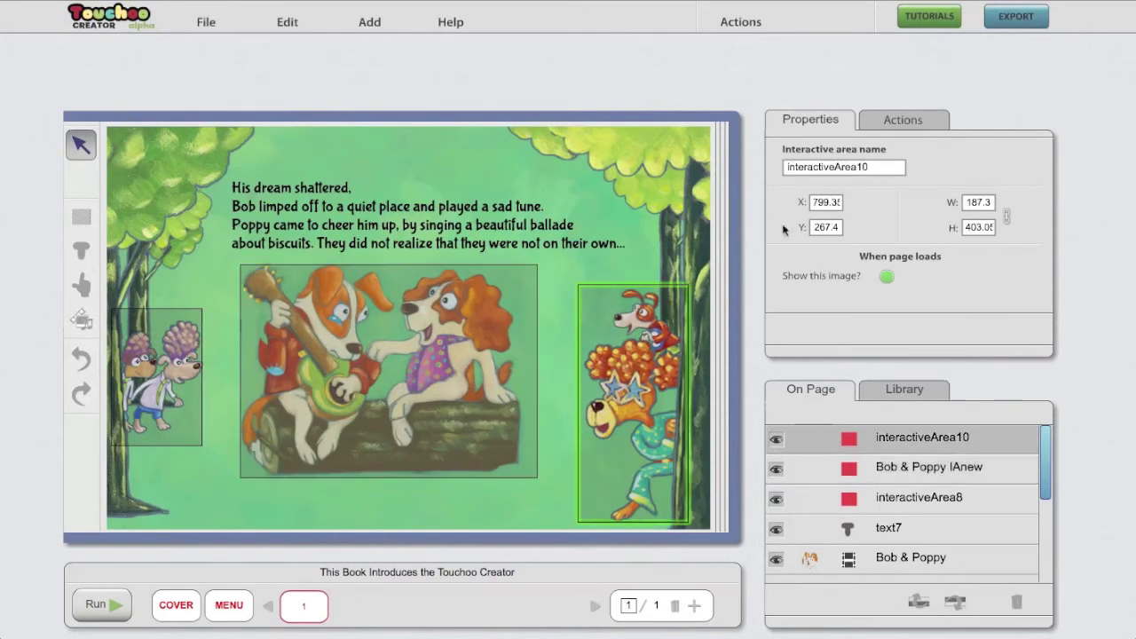
double_click(836, 166)
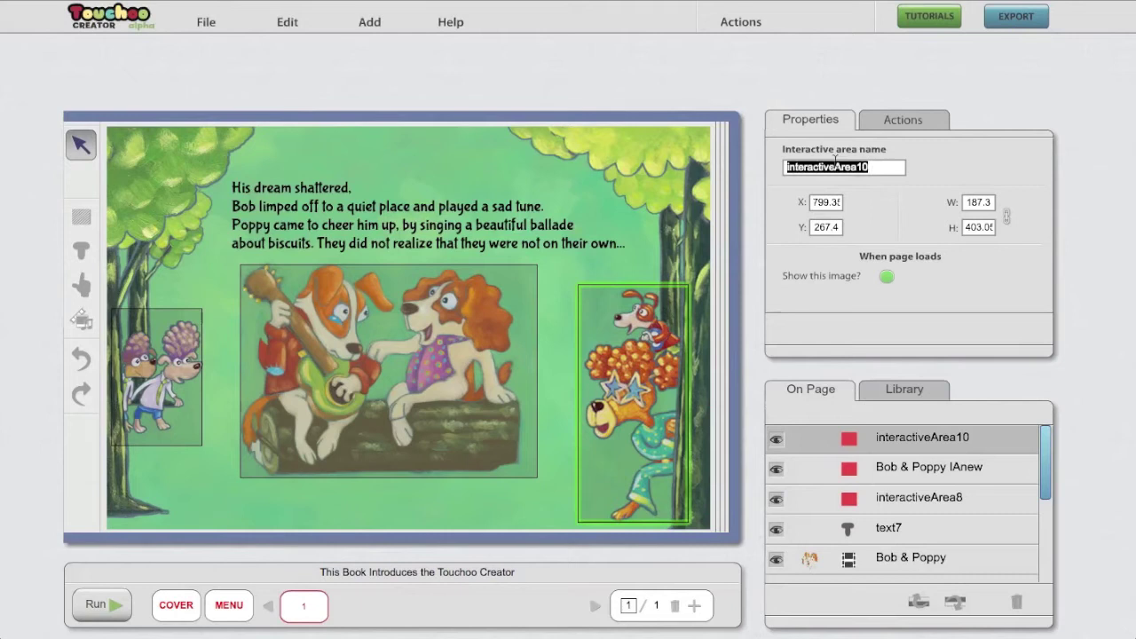
type("Disco IA")
left_click(154, 377)
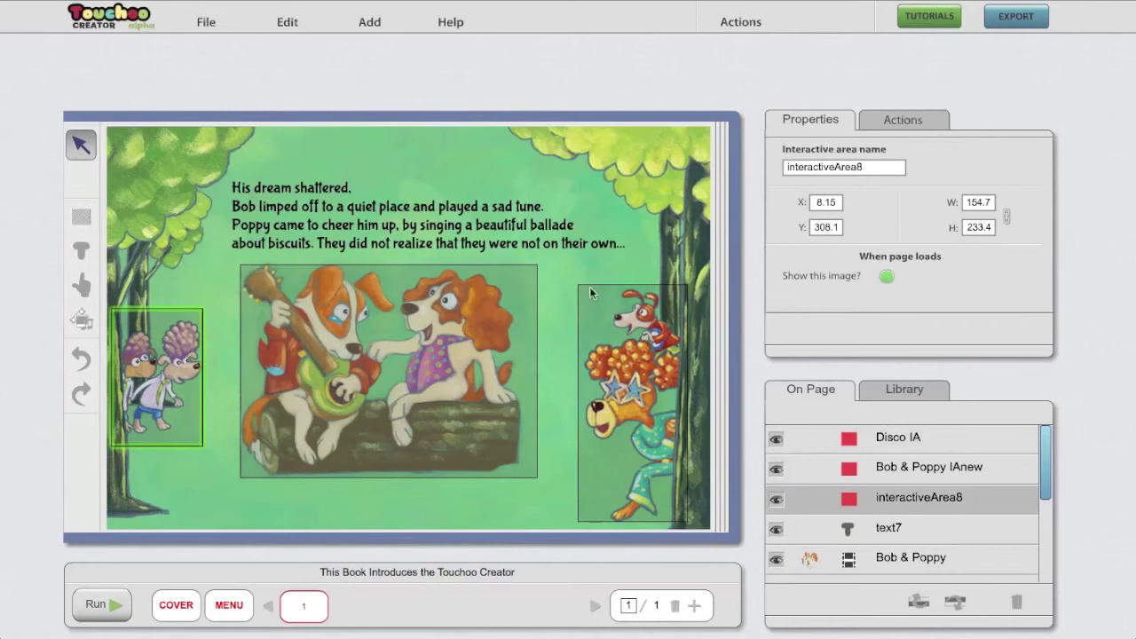
double_click(807, 167)
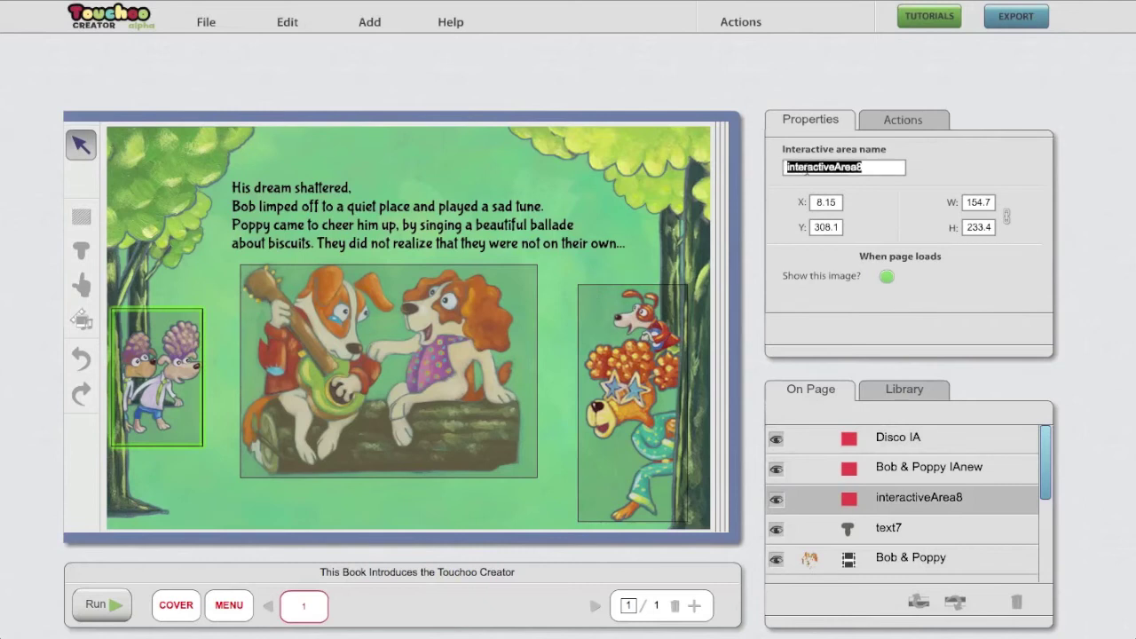
type("IA Dorks")
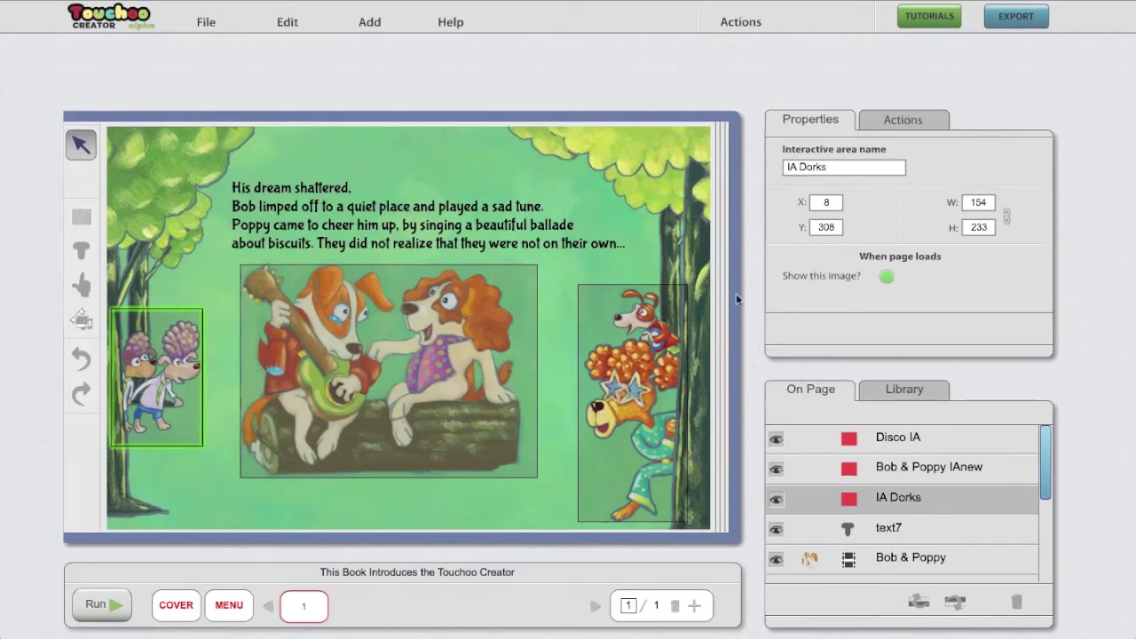
left_click(909, 121)
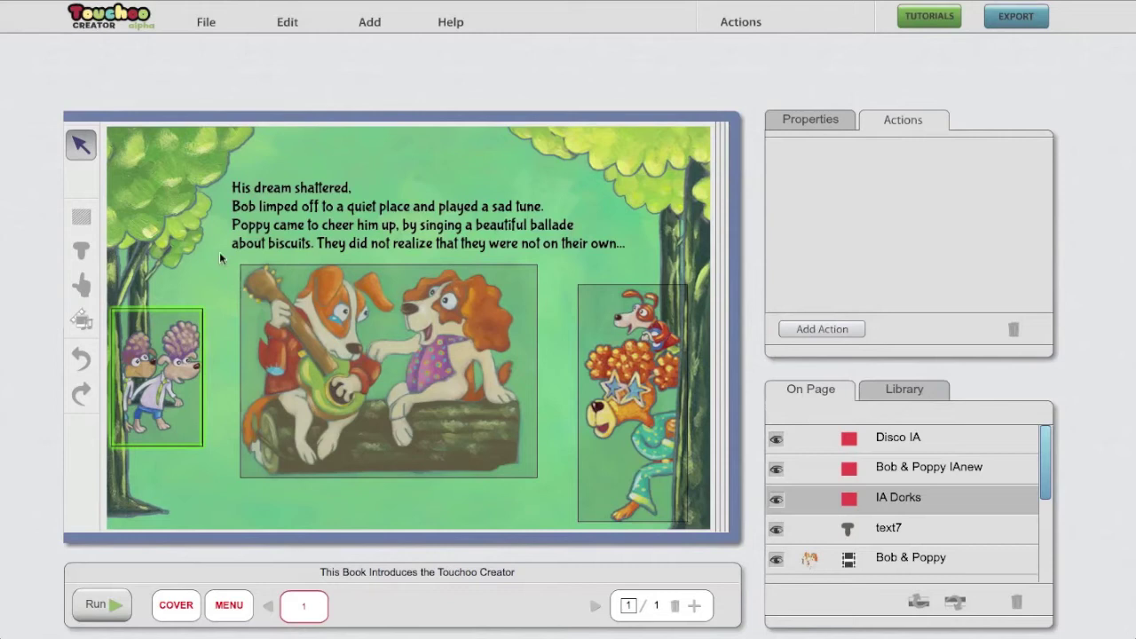
Start a new action to bring up the System, Tap and Shake action types.
left_click(88, 287)
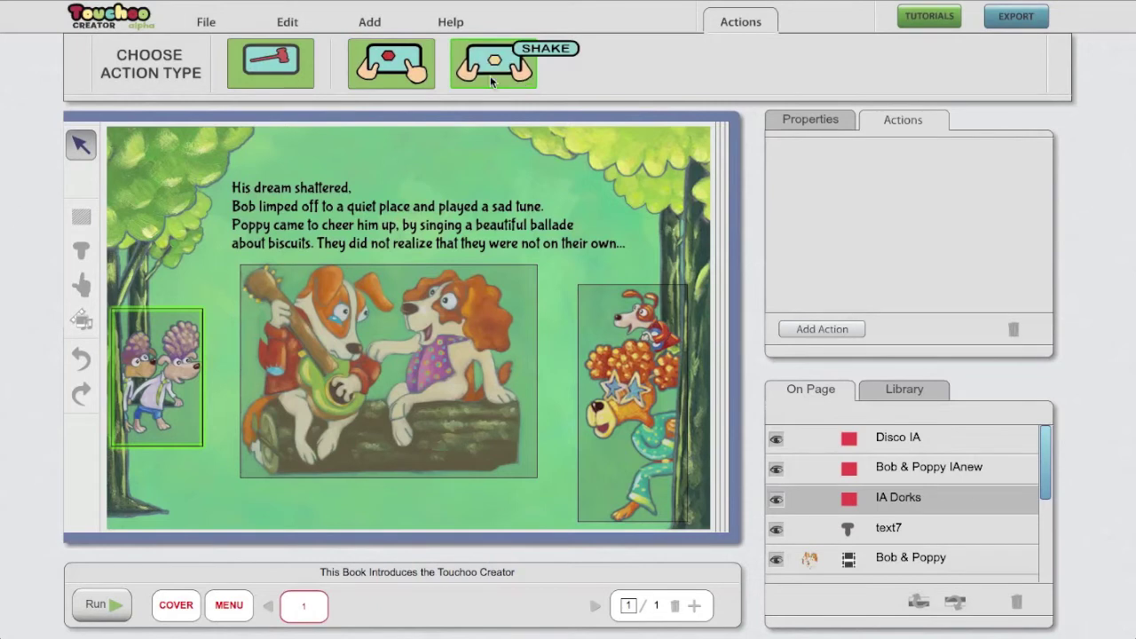
Save a tap action named Dorks where tapping IA Dorks plays the Dorks animation.
left_click(396, 77)
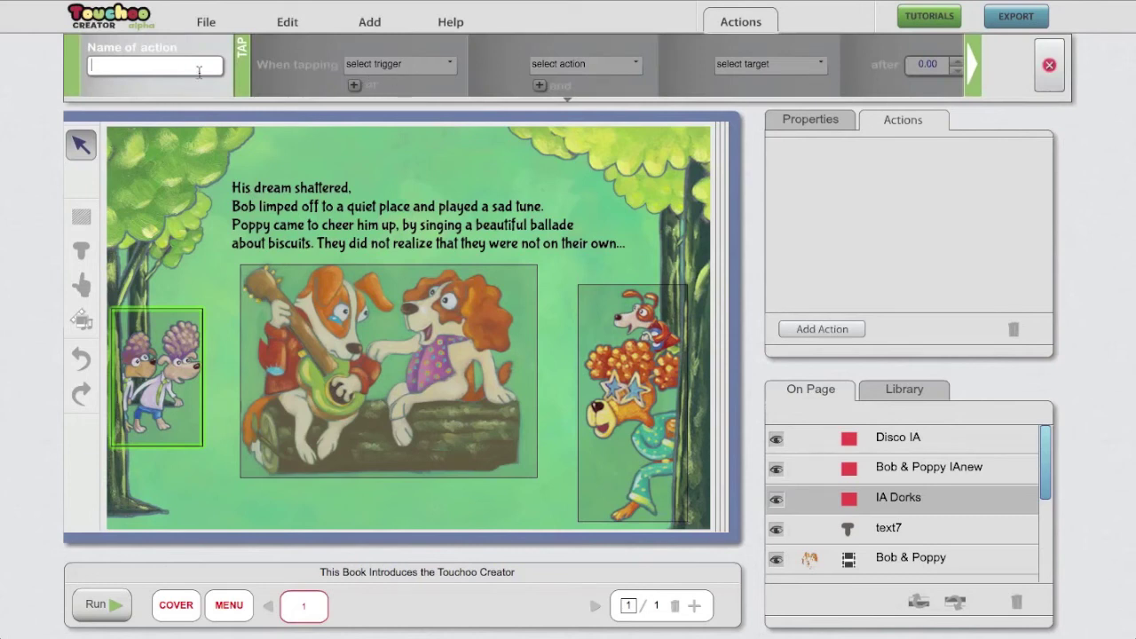
type("Dorks")
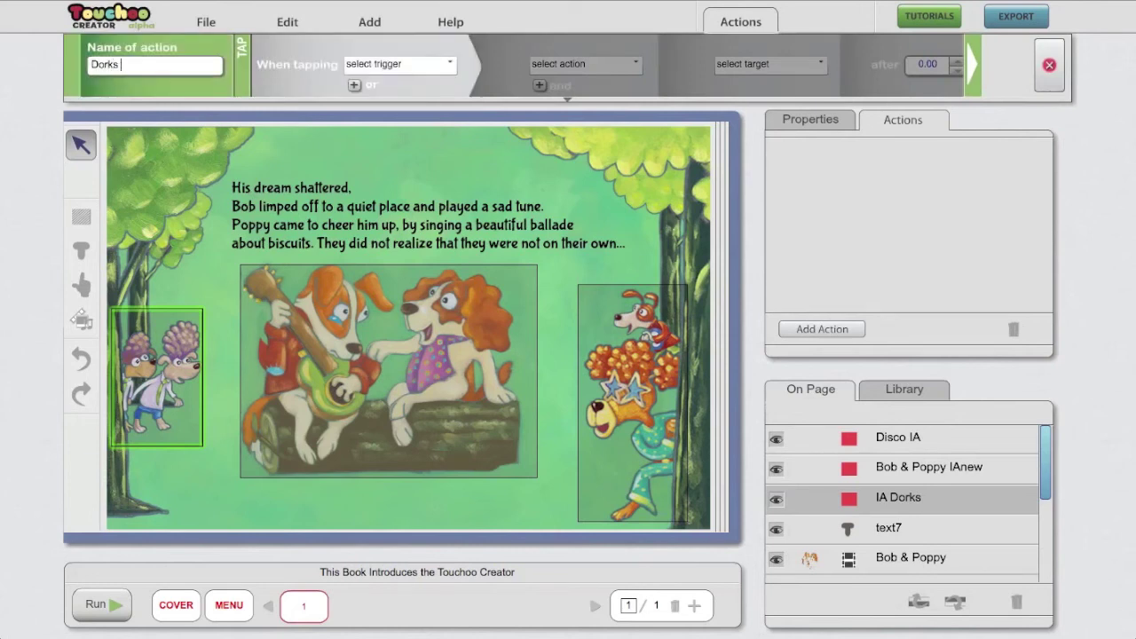
left_click(449, 66)
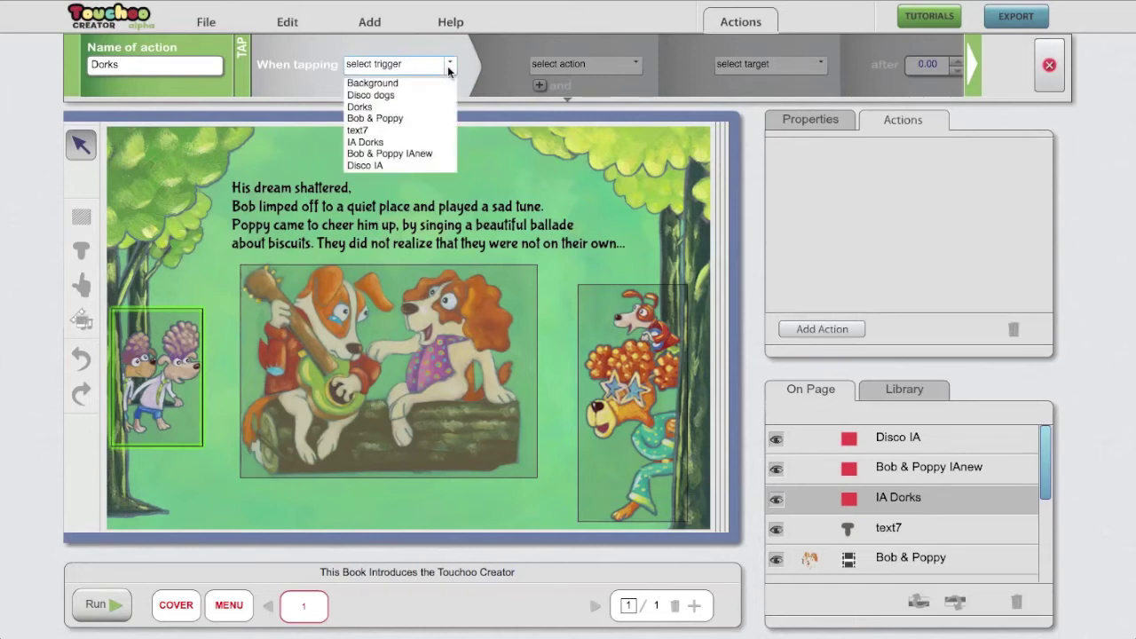
left_click(384, 143)
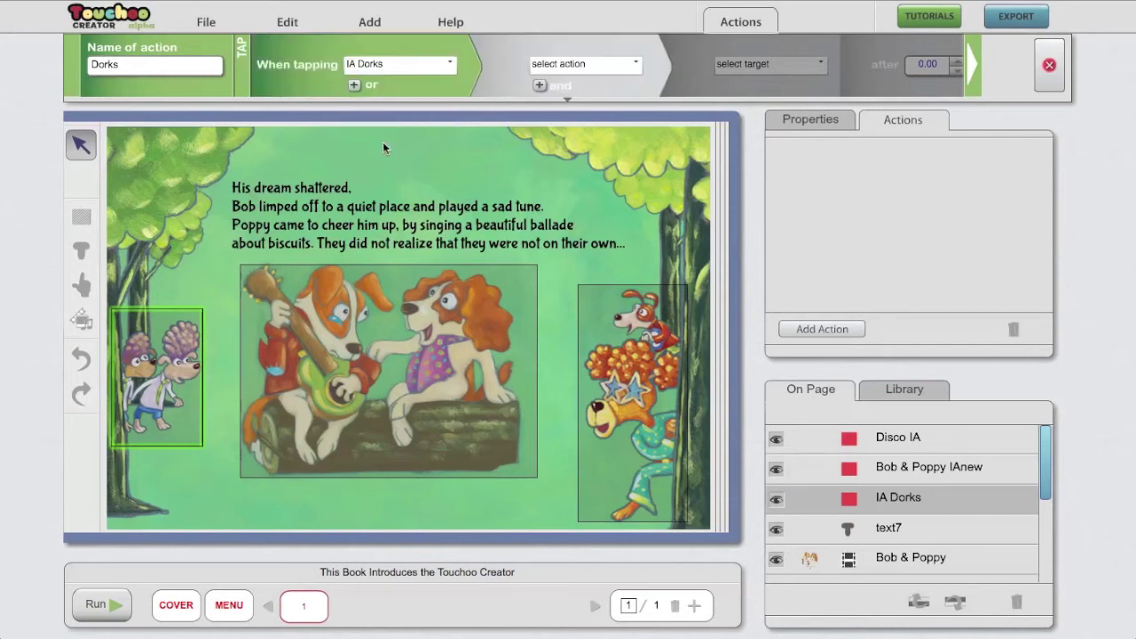
left_click(624, 68)
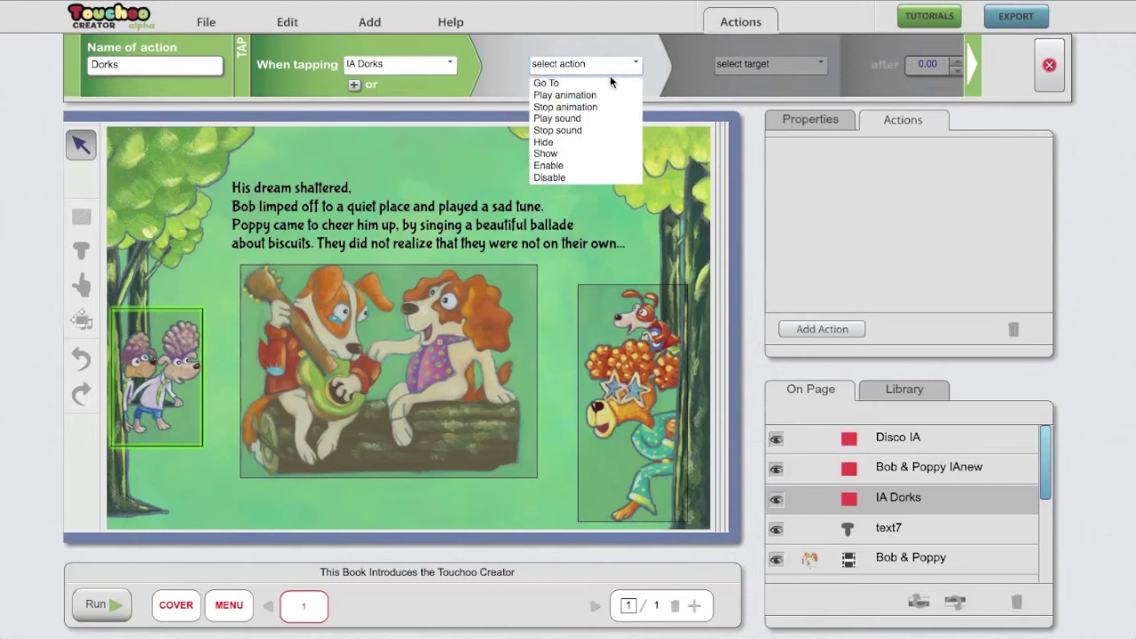
left_click(603, 95)
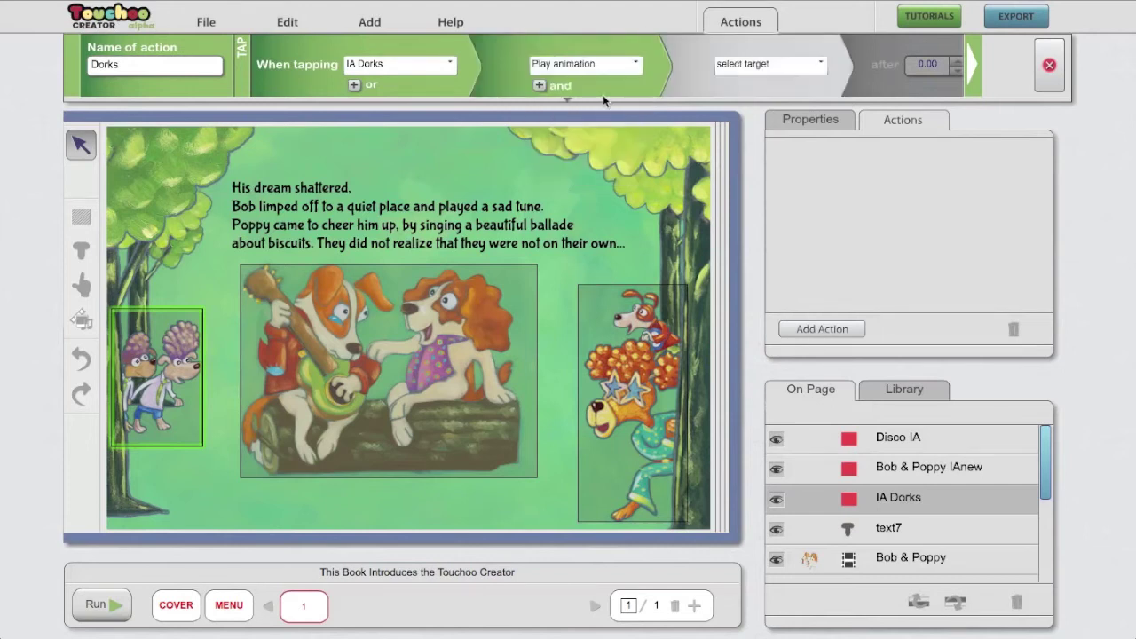
left_click(811, 64)
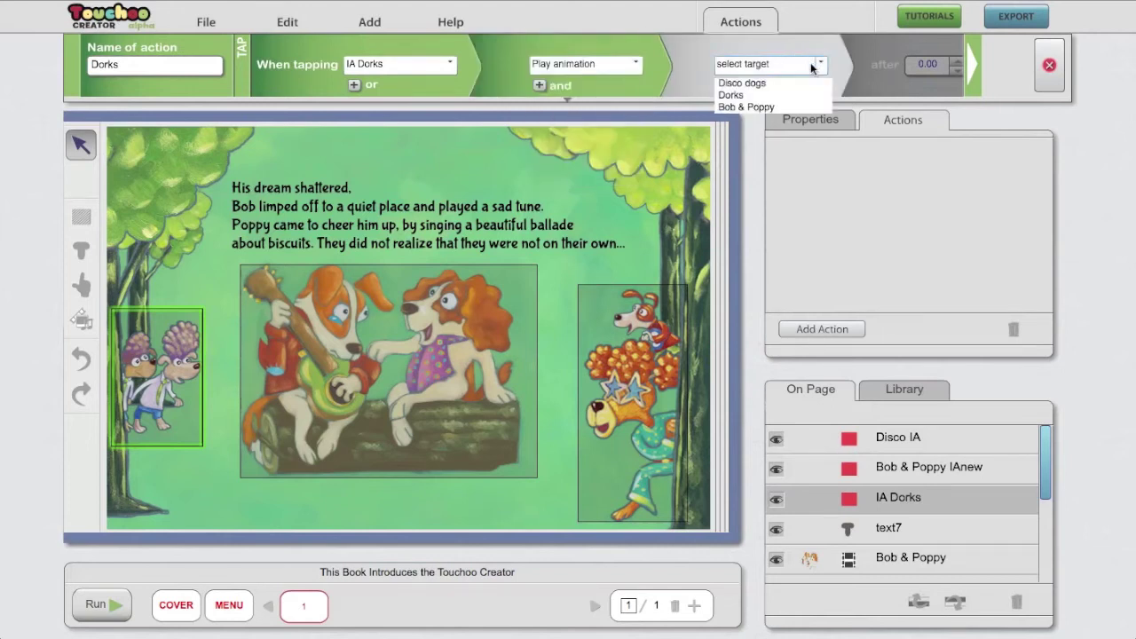
left_click(752, 94)
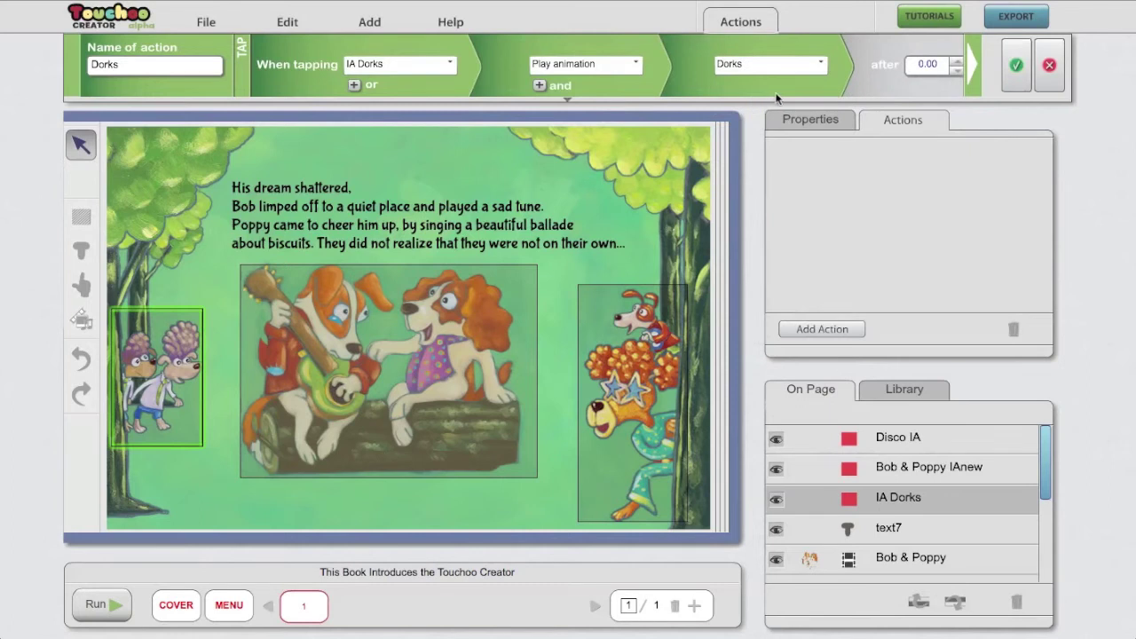
left_click(1014, 82)
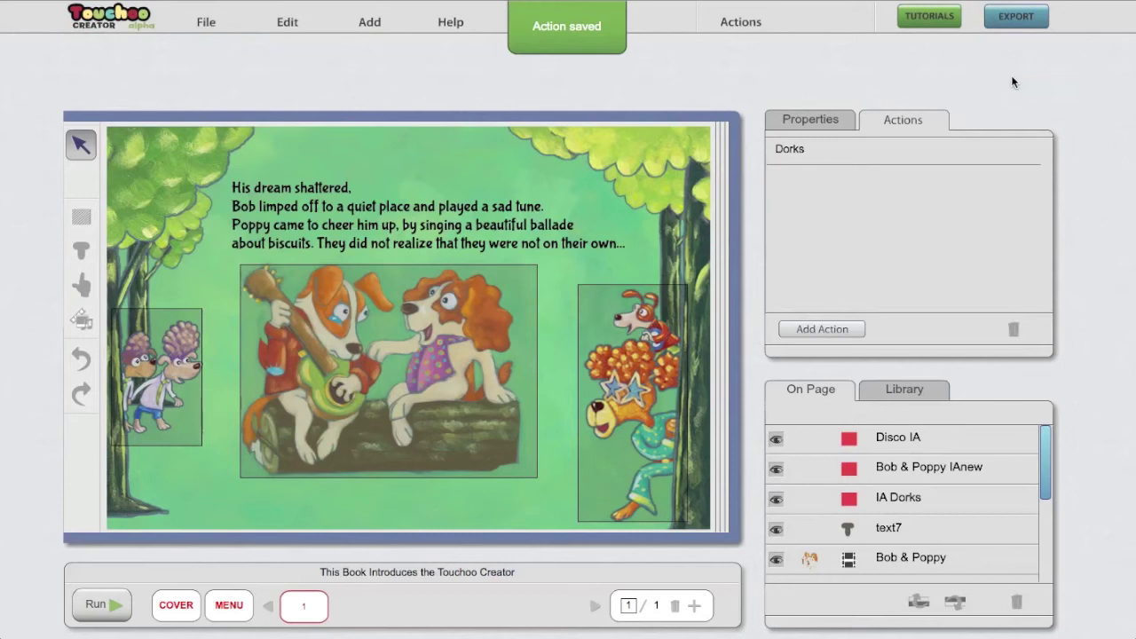
Add and save a tap action named Disco where tapping Disco IA plays the Disco dogs animation.
left_click(83, 293)
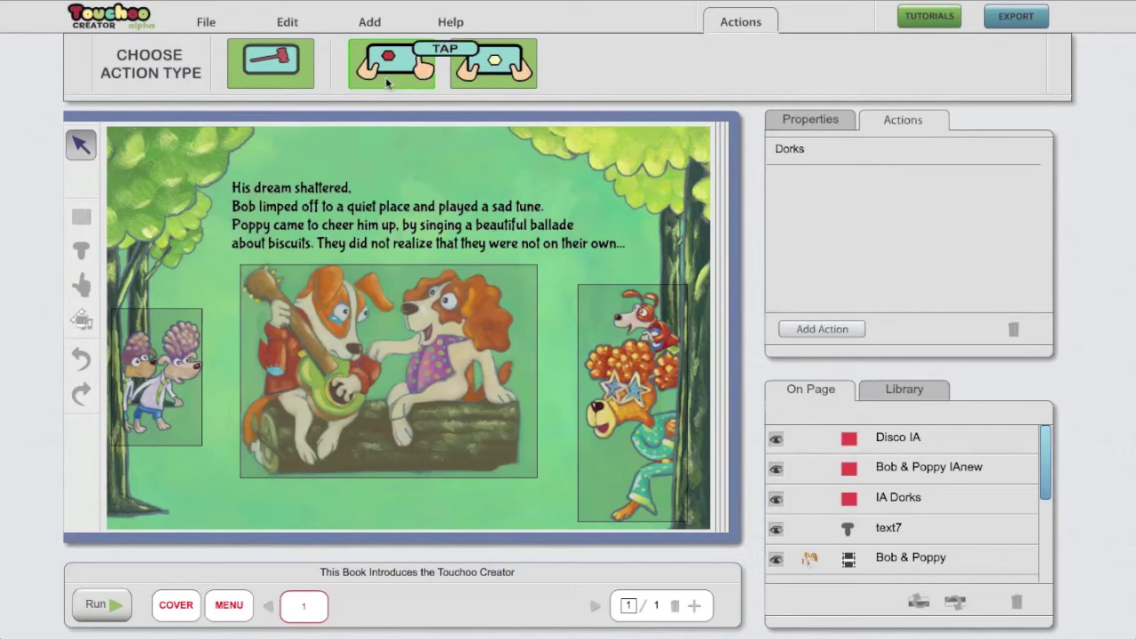
left_click(385, 76)
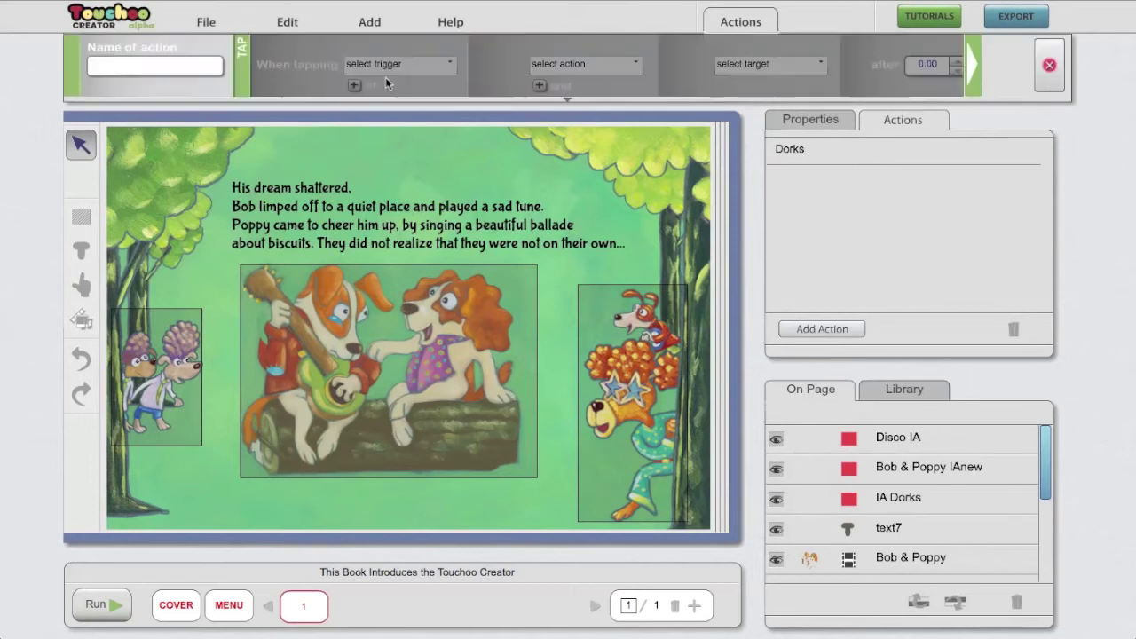
left_click(182, 63)
type("Disco")
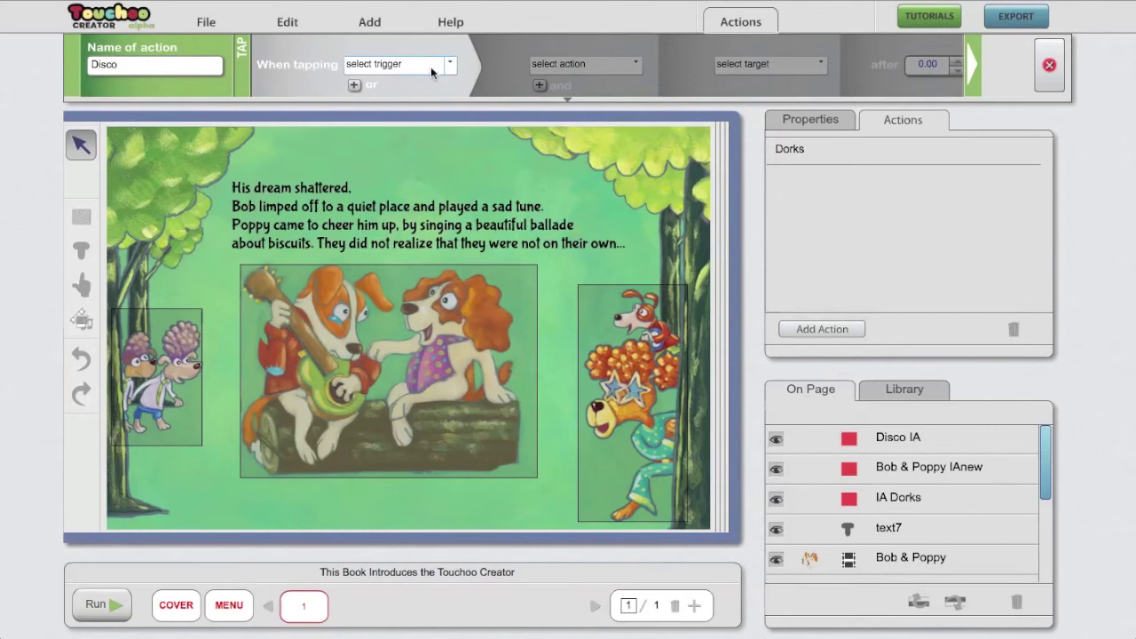
left_click(450, 67)
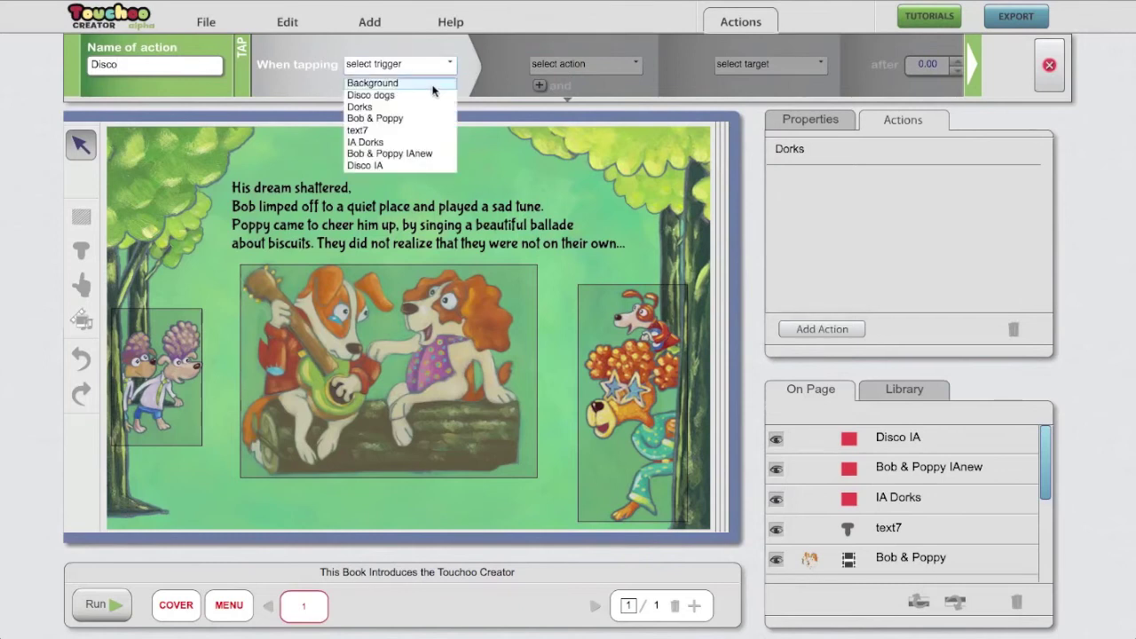
left_click(397, 165)
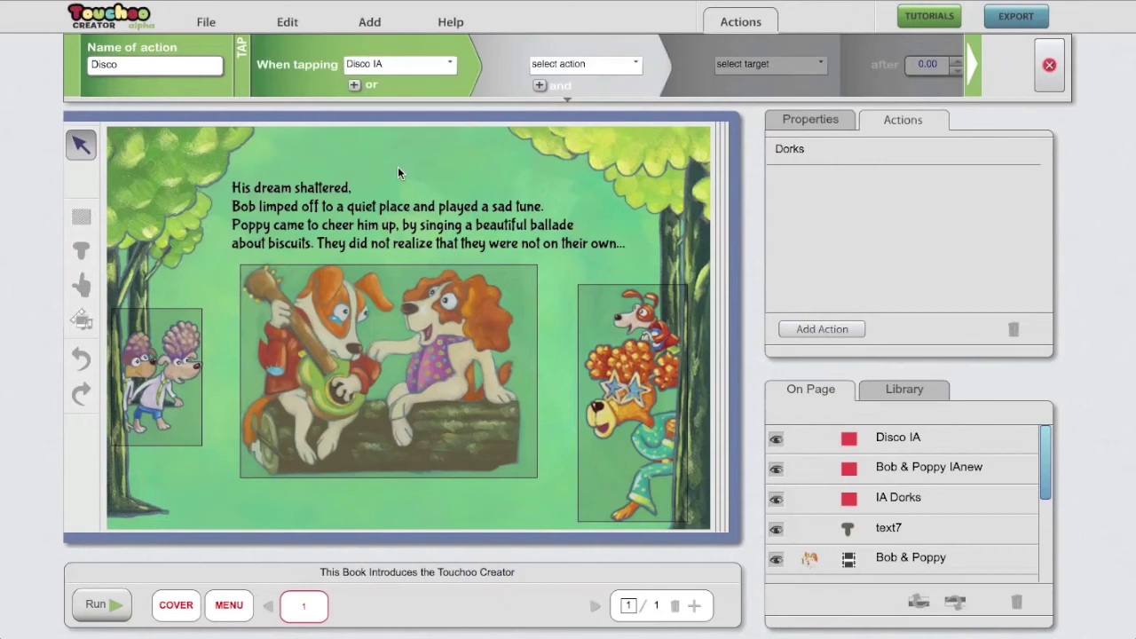
left_click(635, 69)
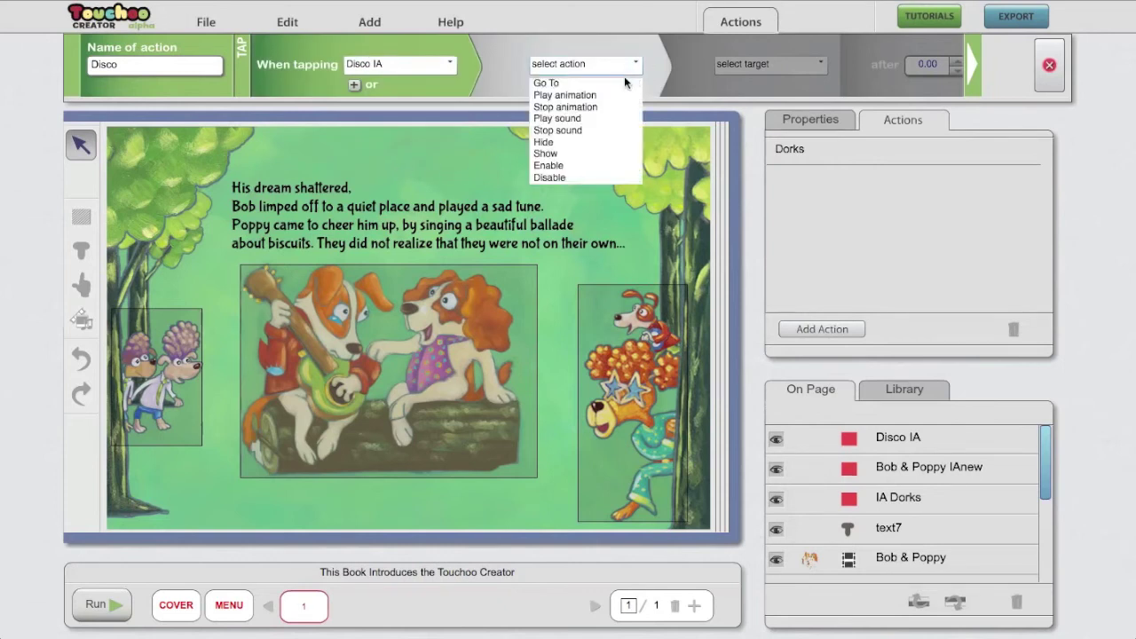
left_click(612, 95)
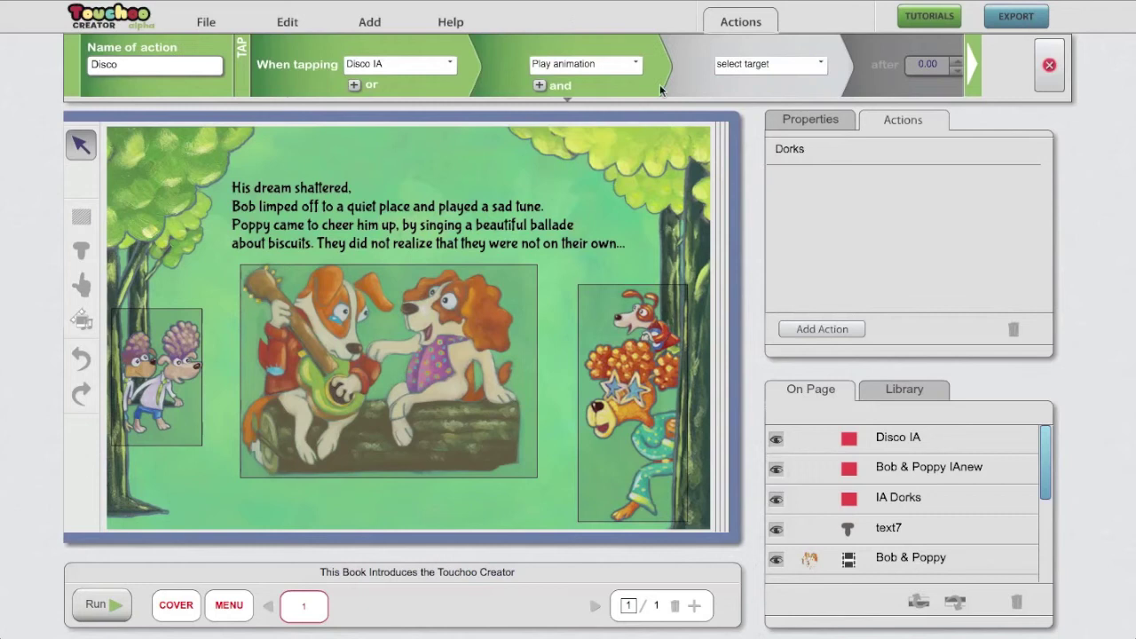
left_click(821, 65)
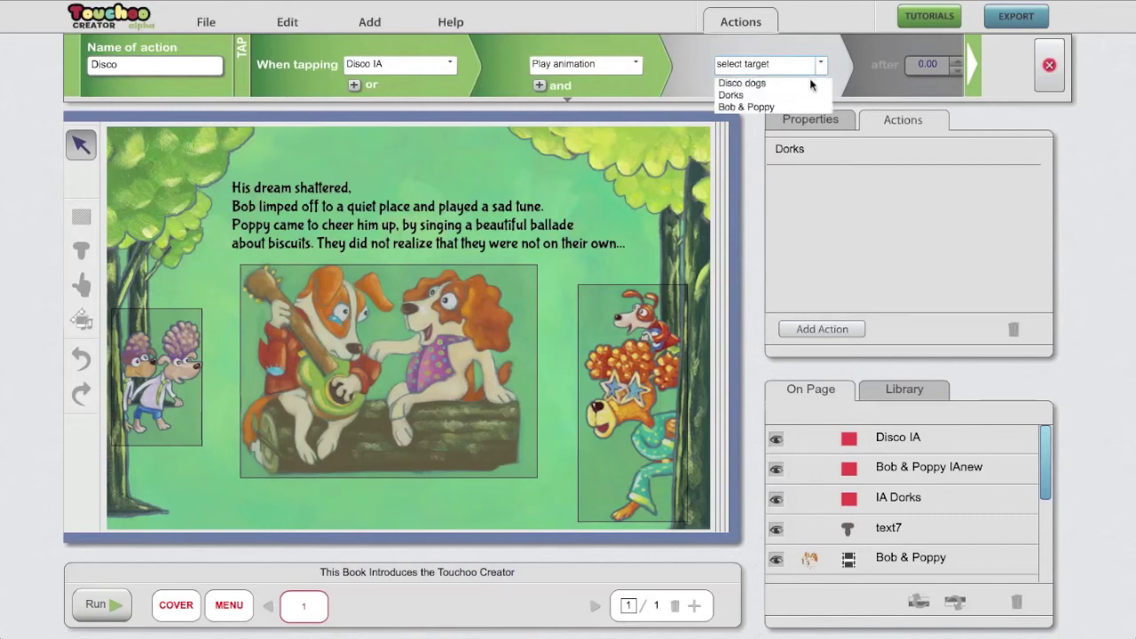
left_click(807, 84)
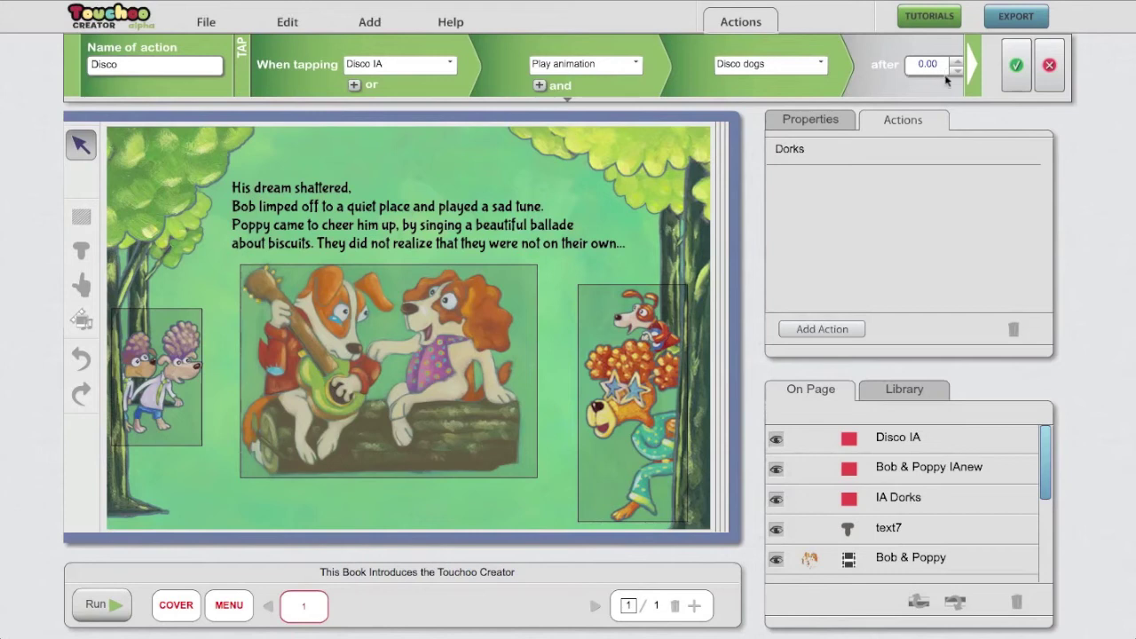
left_click(1017, 66)
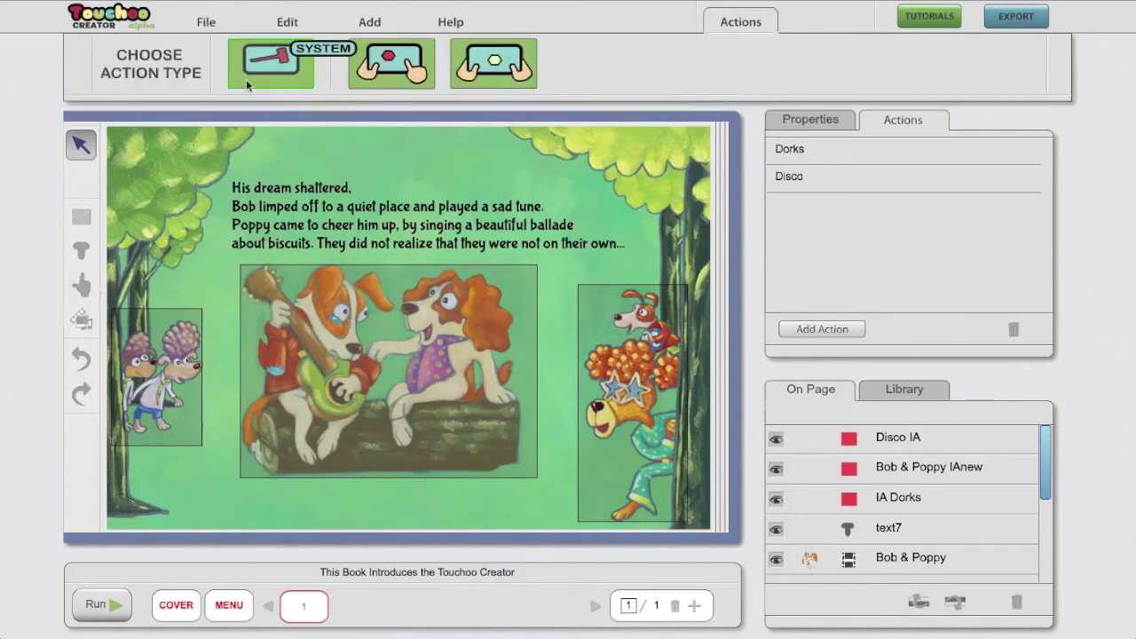
Make the new tap action 'Bob & Pop', triggered by tapping Bob & Poppy IAnew.
left_click(397, 67)
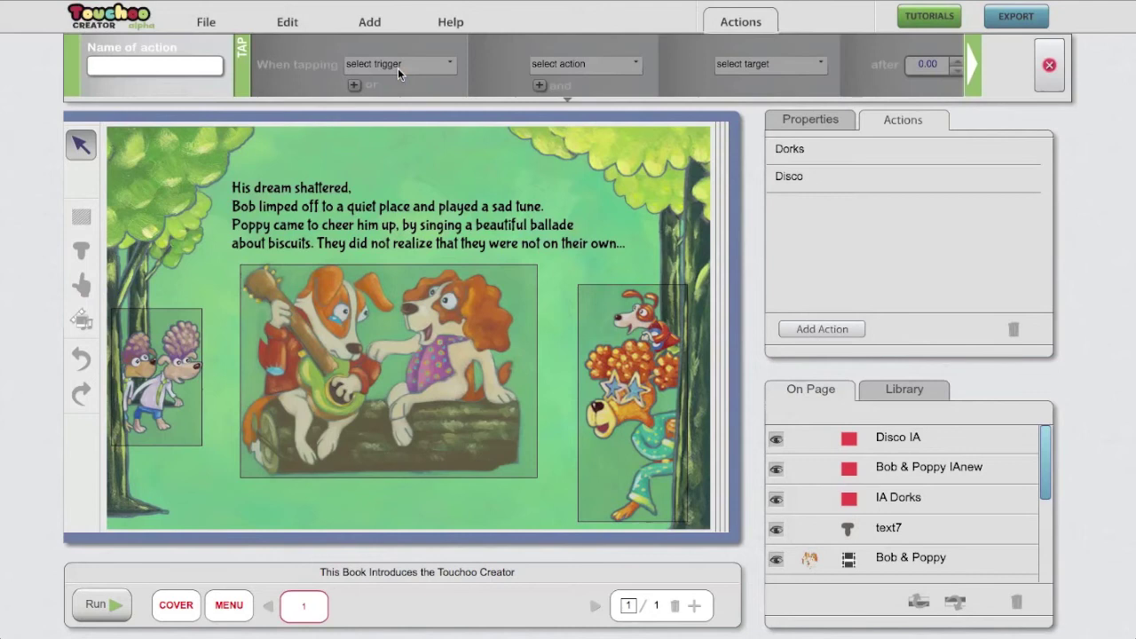
left_click(183, 63)
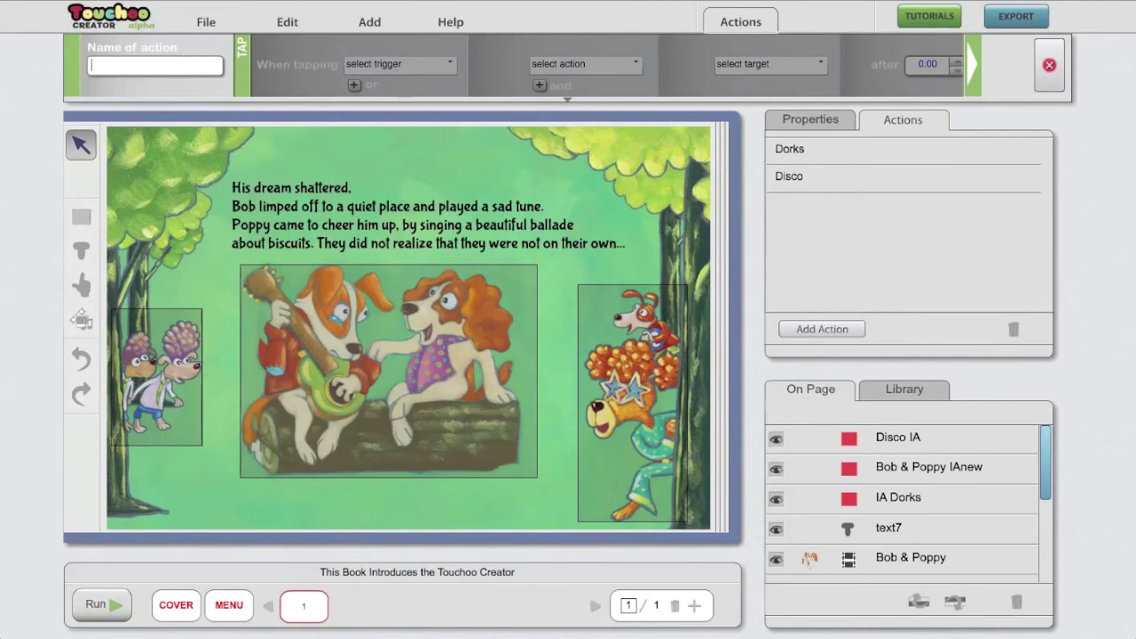
type("Bob")
type("& Poppy")
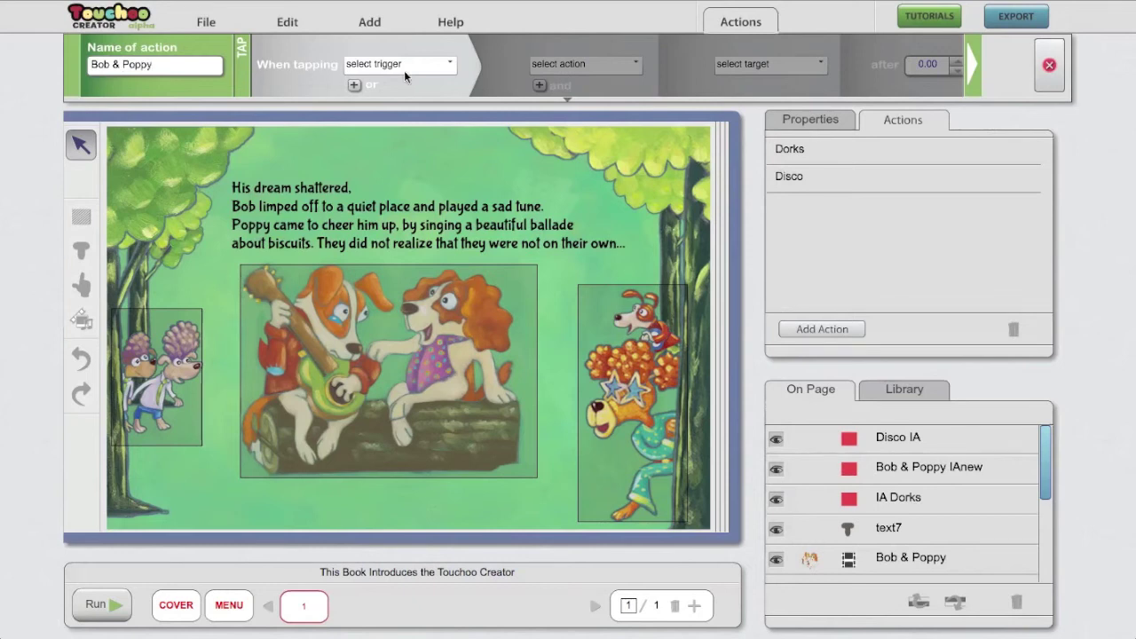
left_click(449, 64)
left_click(449, 69)
left_click(449, 69)
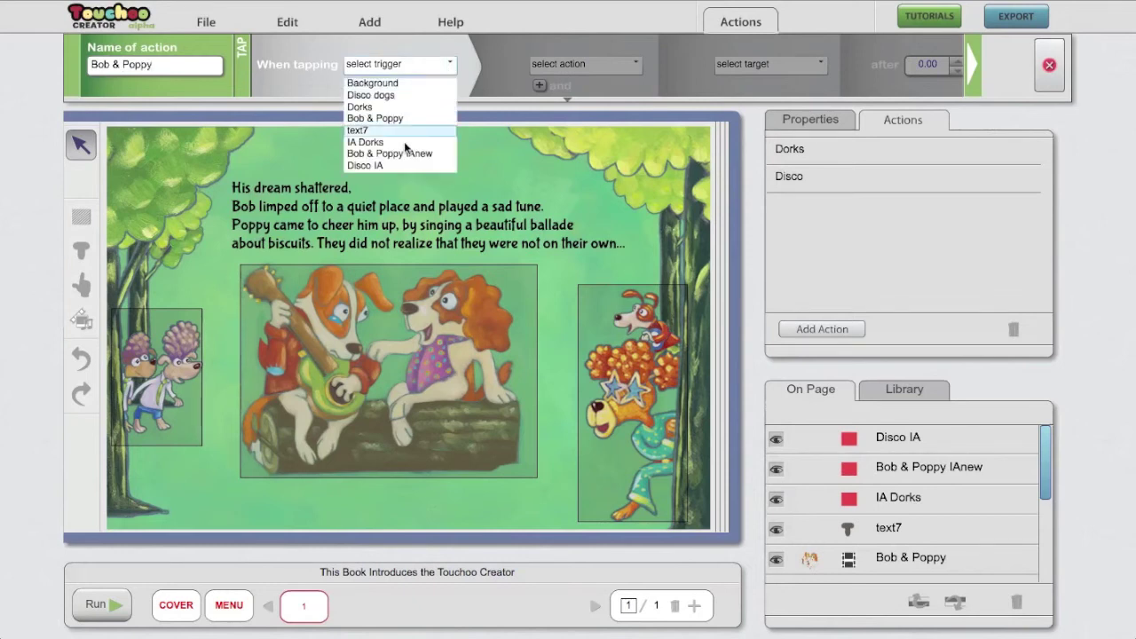
left_click(403, 152)
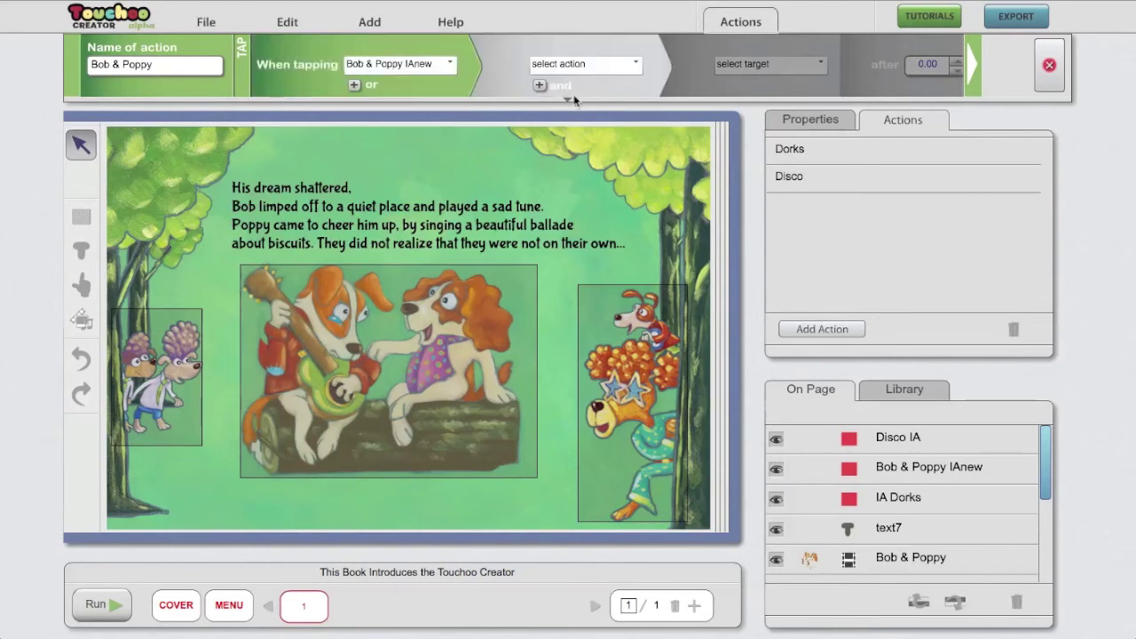
Have it play the Bob & Poppy animation and add a second 'and' step.
left_click(636, 65)
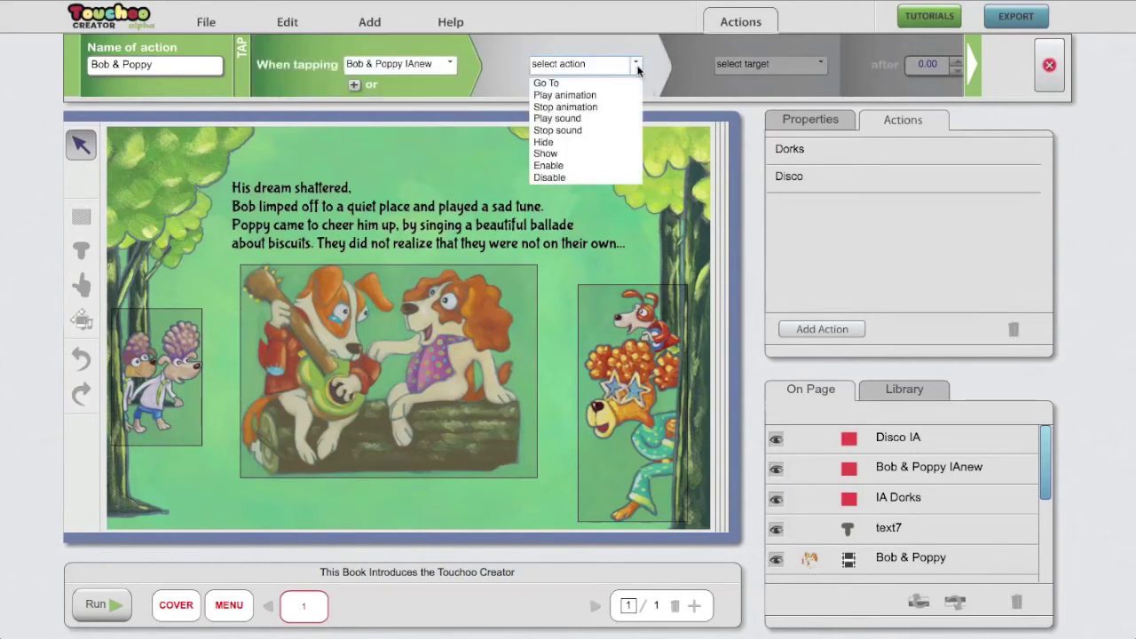
left_click(586, 95)
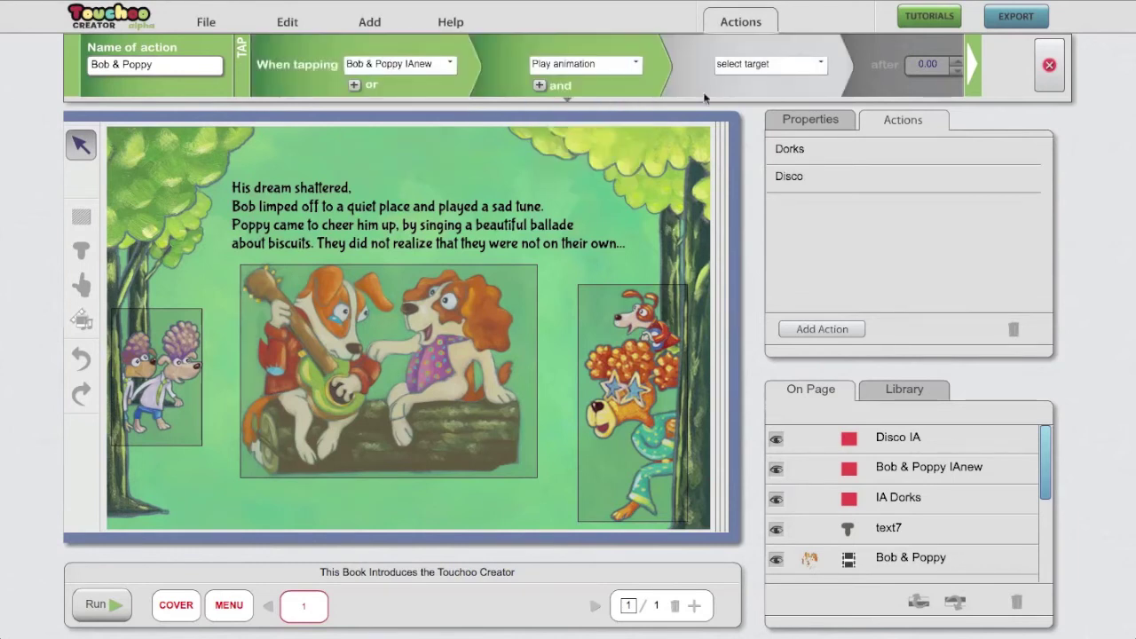
left_click(823, 67)
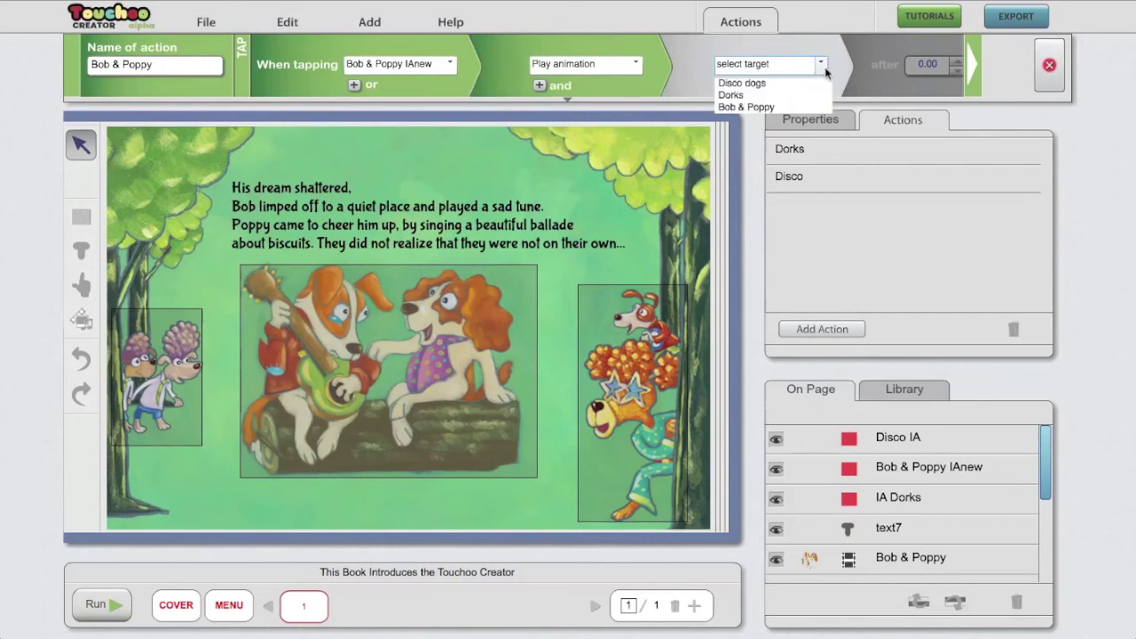
left_click(792, 107)
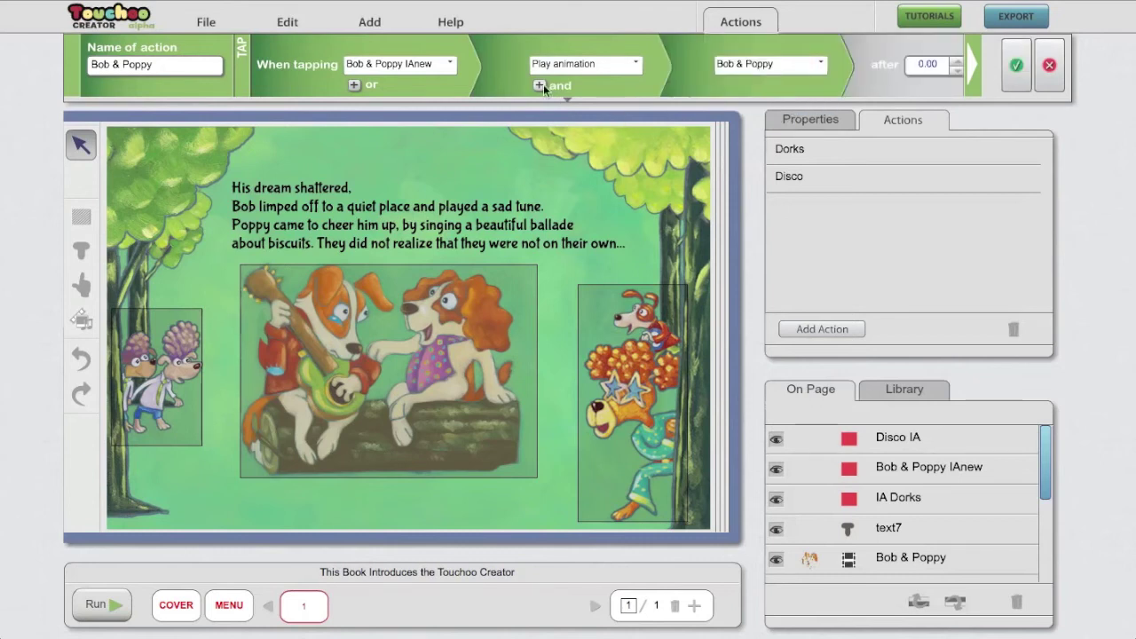
left_click(541, 86)
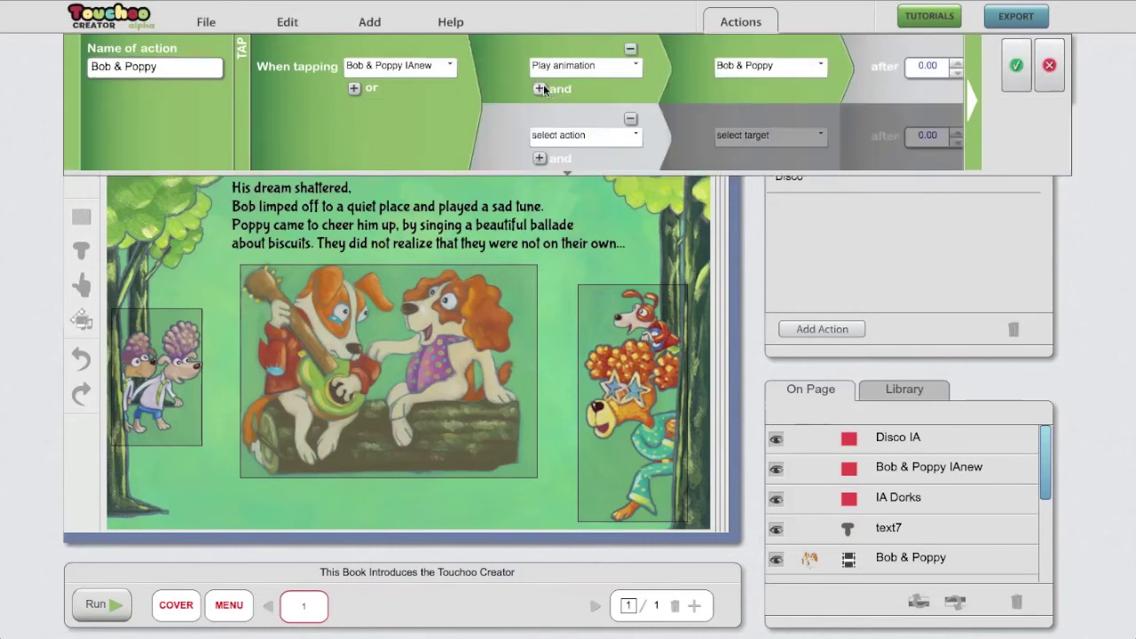
Make the second step play Sad song by Poppy after 0.30, and save the action.
left_click(636, 137)
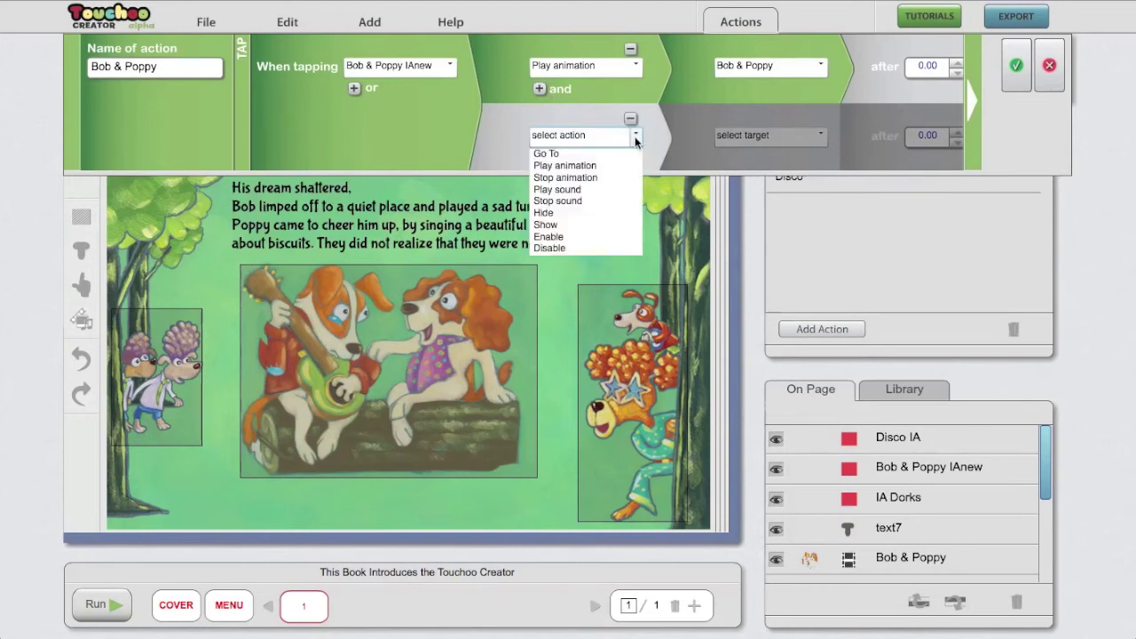
left_click(595, 189)
left_click(813, 138)
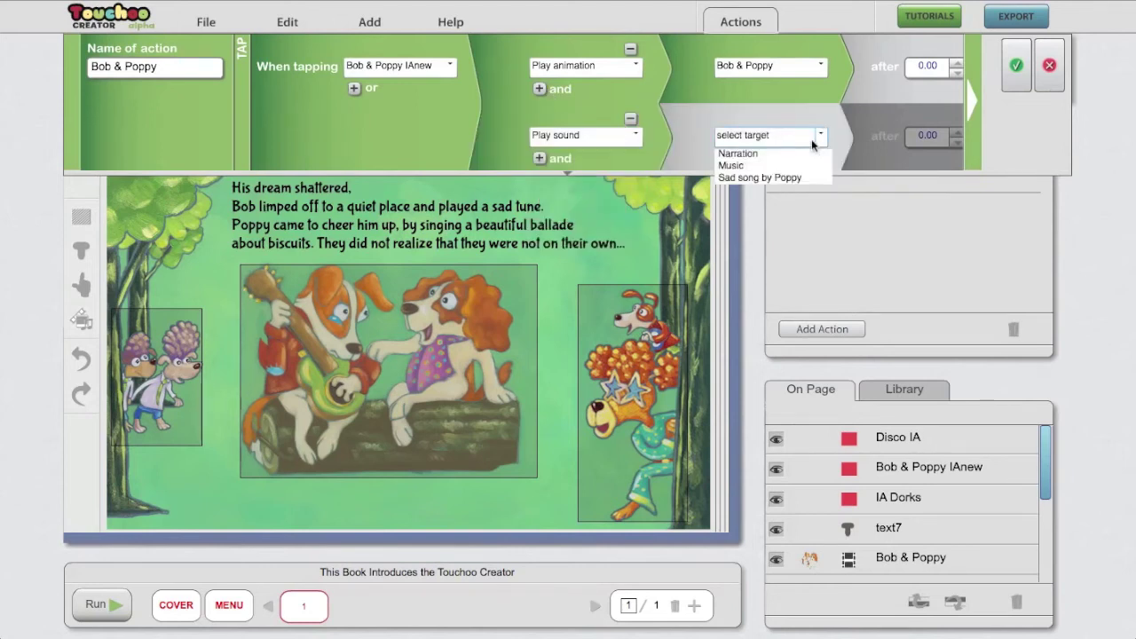
left_click(795, 178)
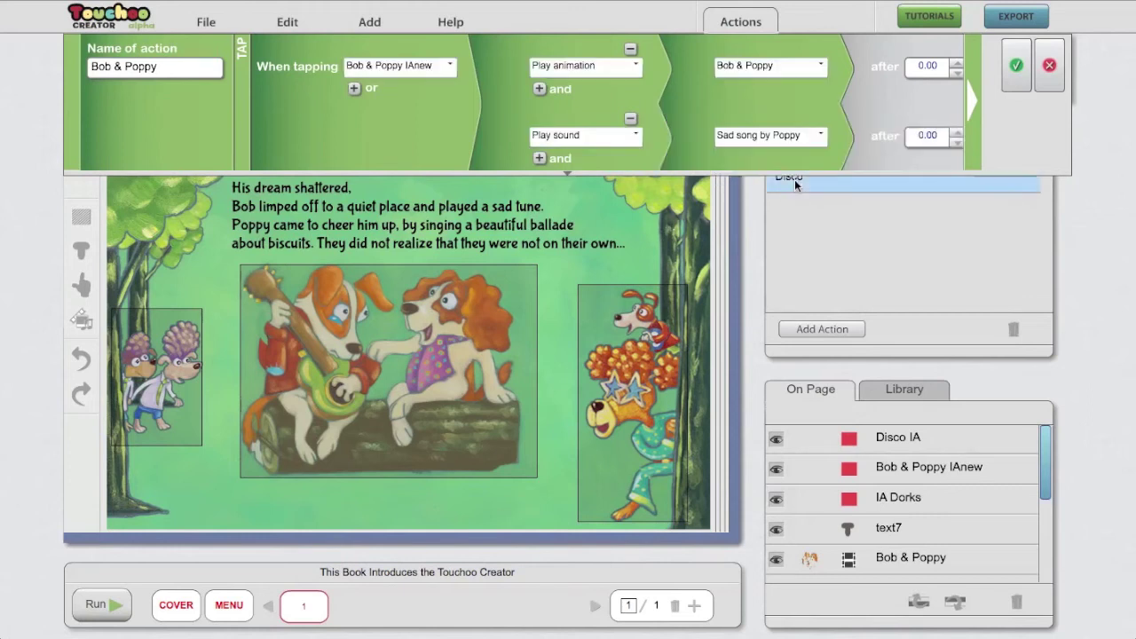
left_click(958, 133)
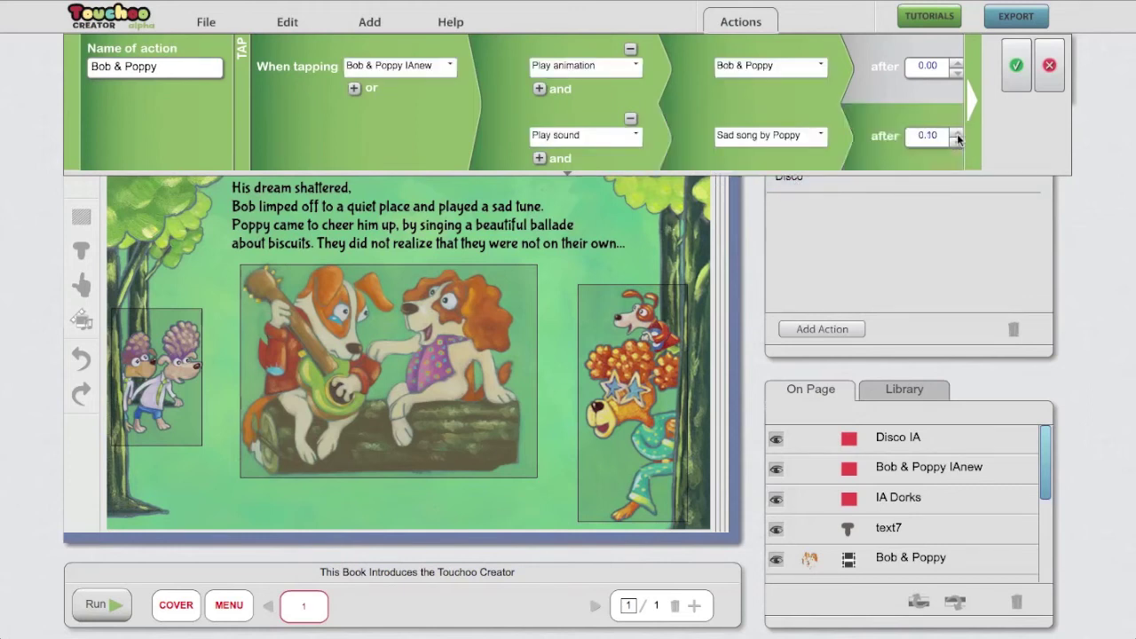
left_click(958, 132)
left_click(1017, 81)
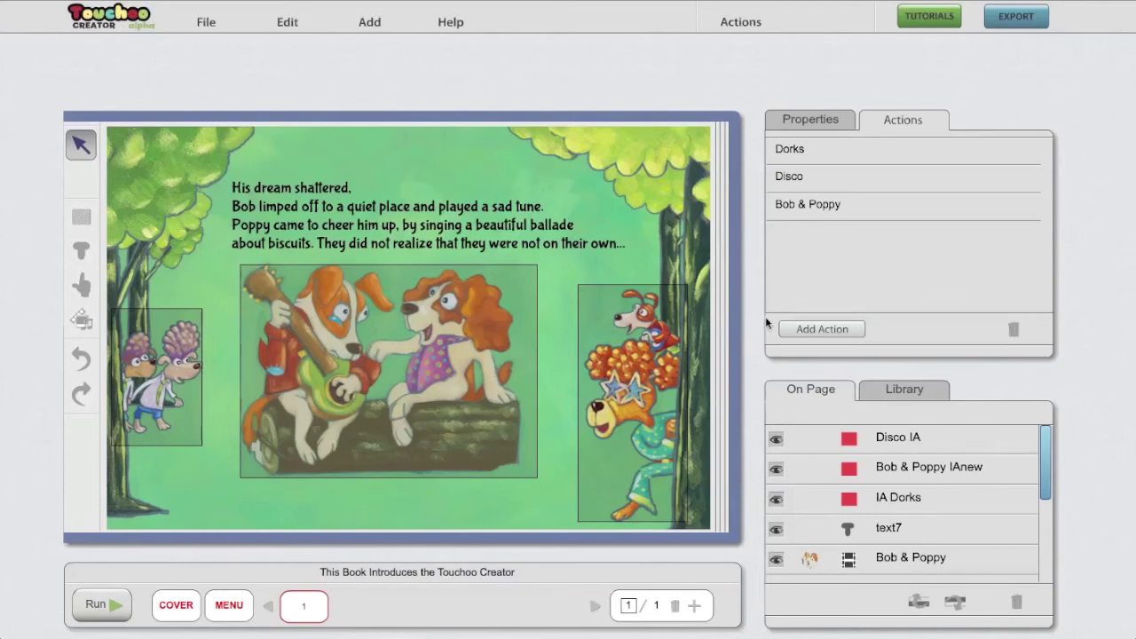
Add a system action named Other dogs, triggered when Bob & Poppy ends.
left_click(843, 332)
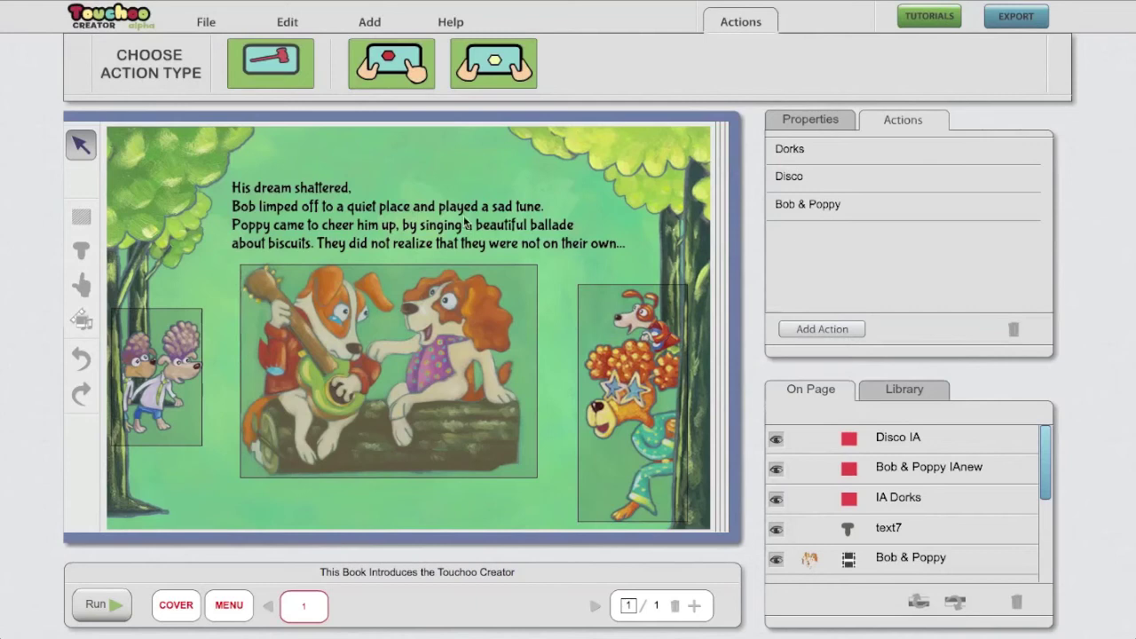
left_click(275, 71)
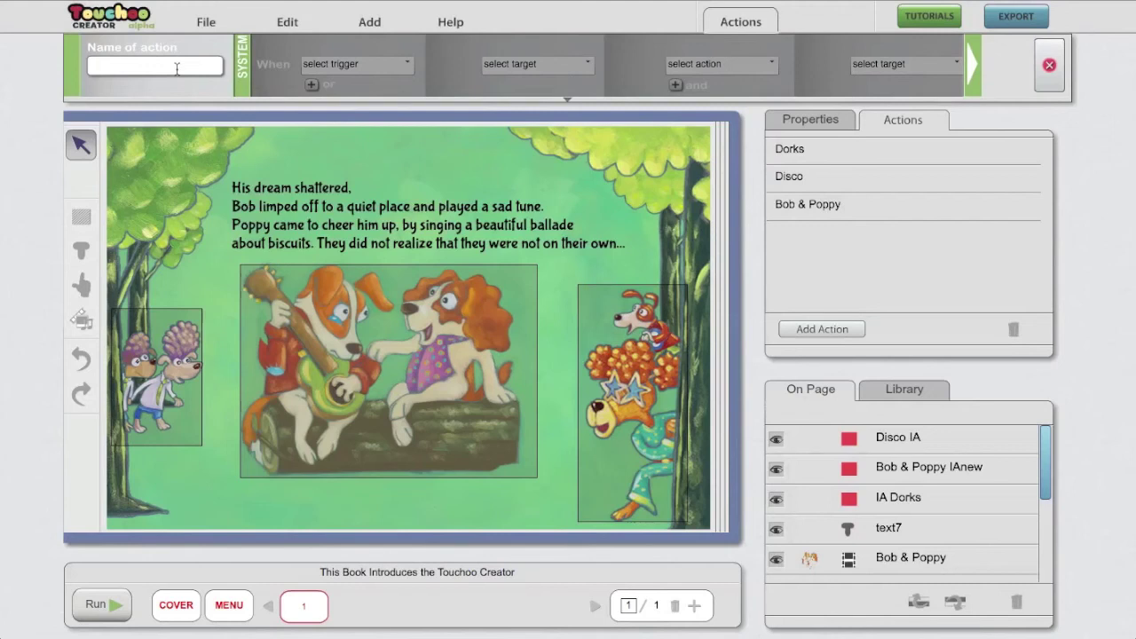
left_click(176, 68)
type("Other dogs")
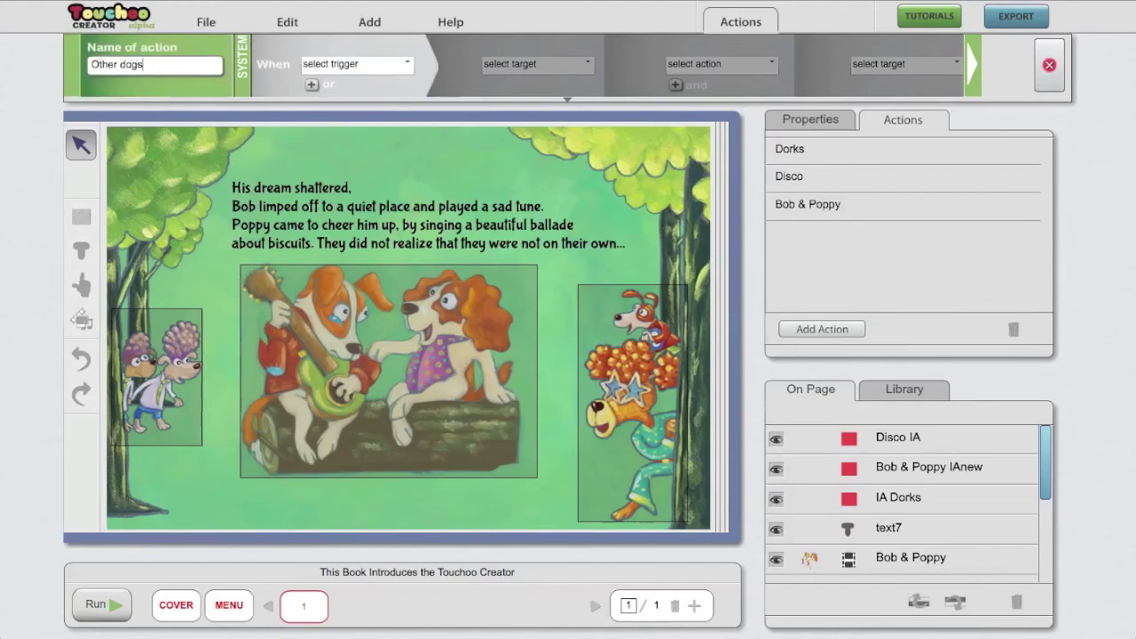
left_click(410, 67)
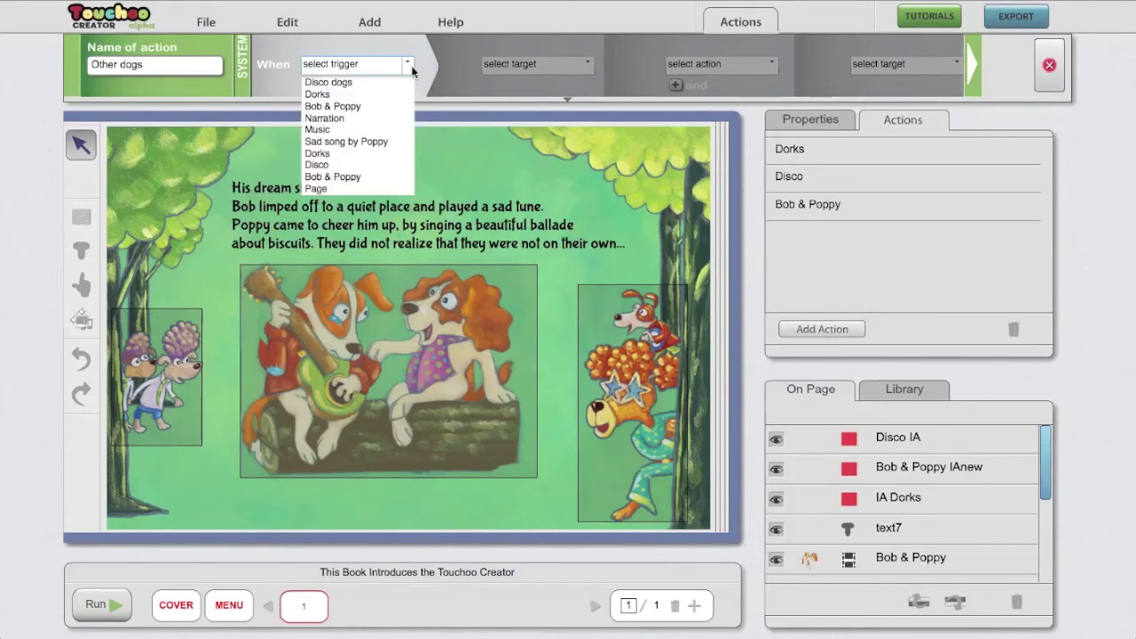
left_click(367, 107)
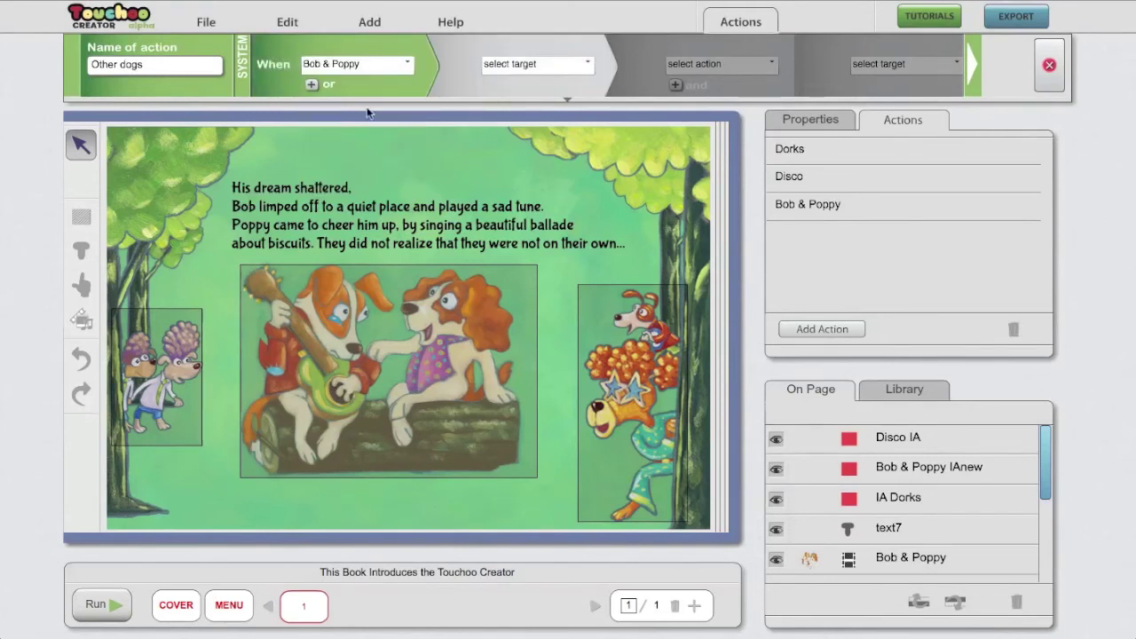
left_click(588, 67)
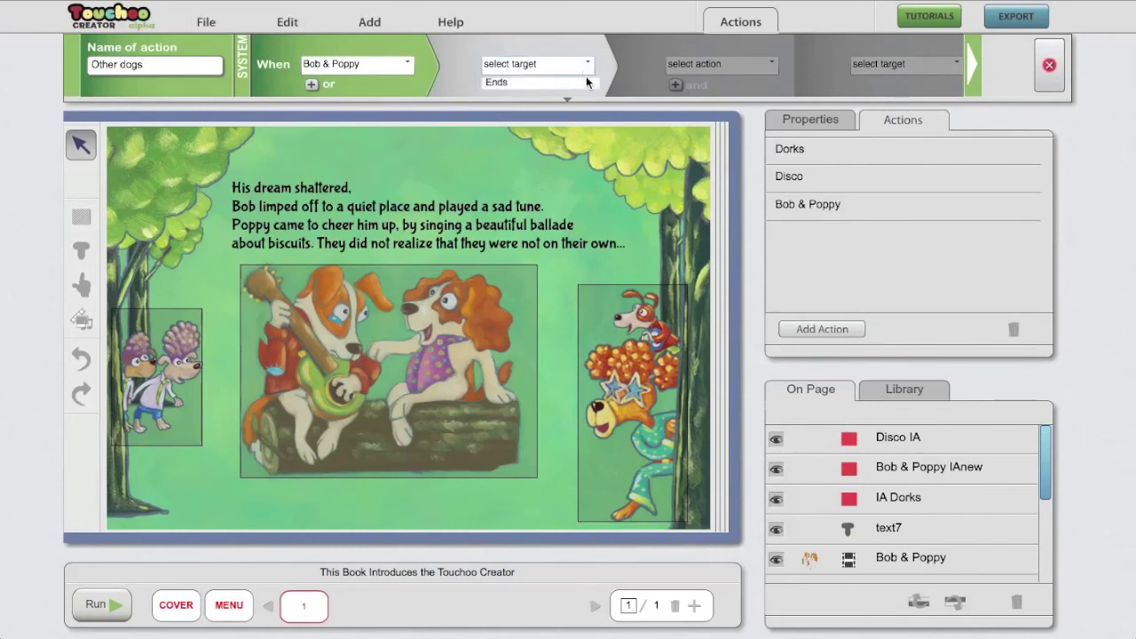
left_click(583, 83)
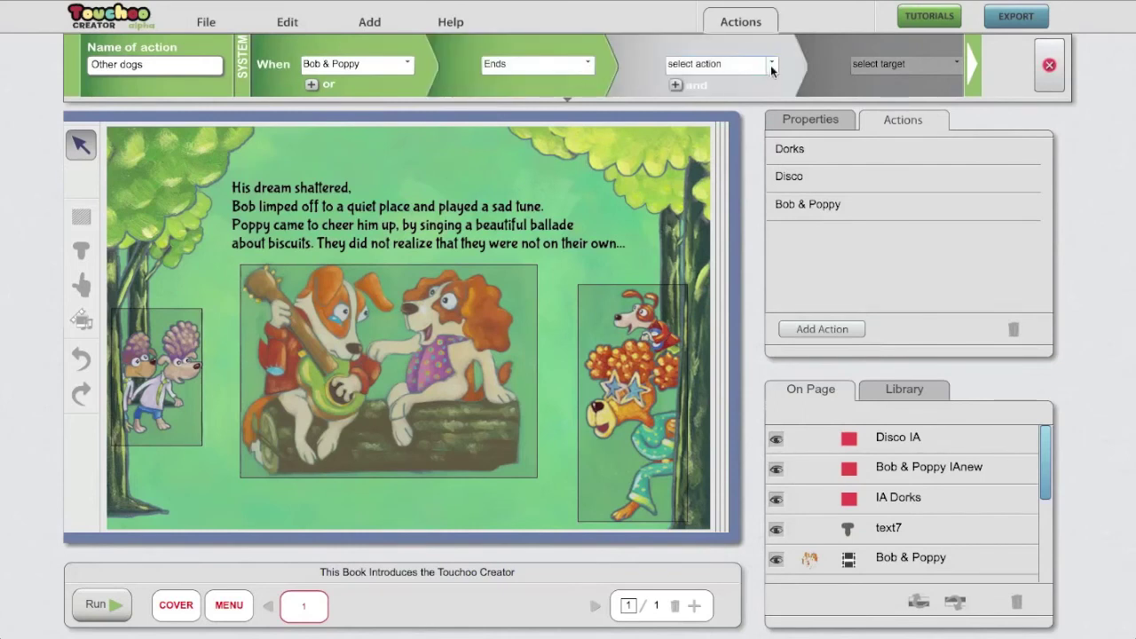
Have it play the Disco dogs animation and reveal the delay setting.
left_click(772, 66)
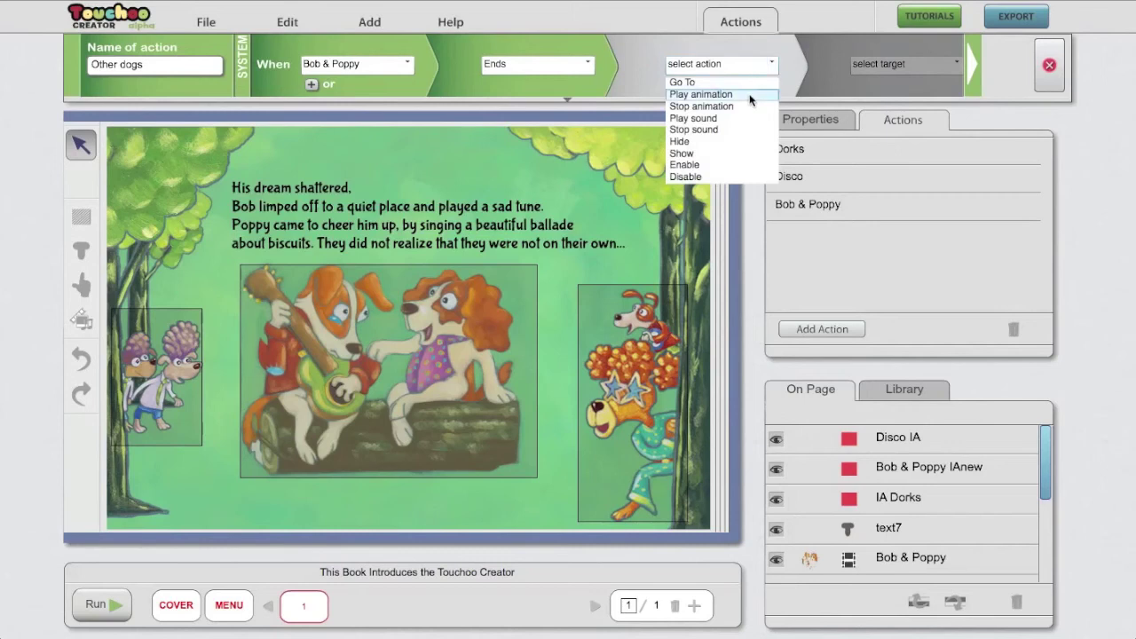
left_click(750, 95)
left_click(956, 65)
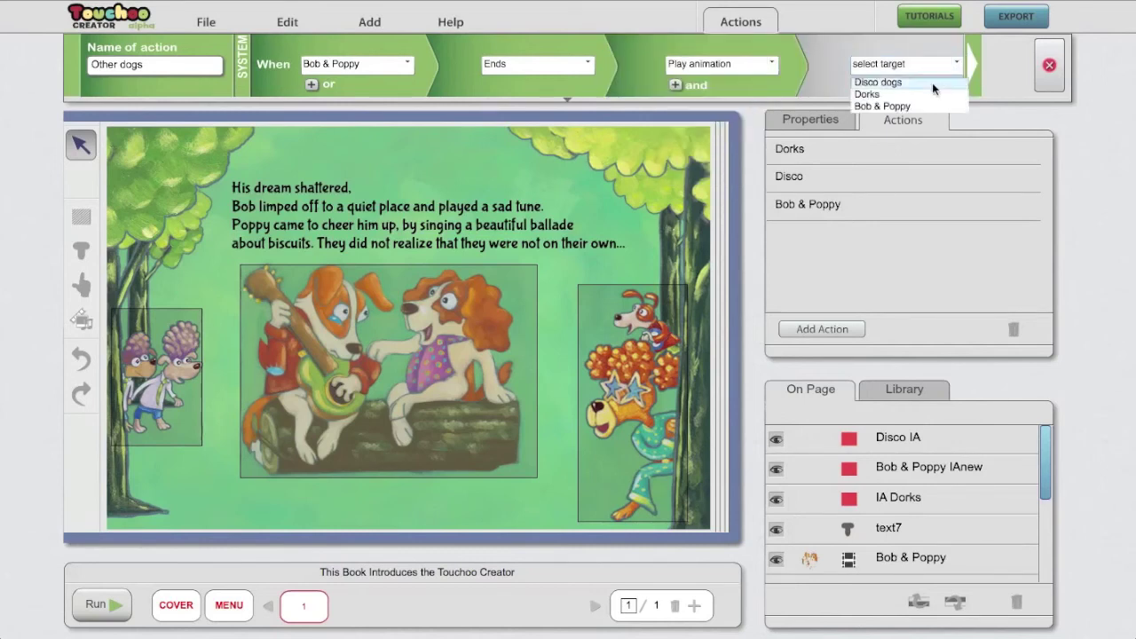
left_click(931, 83)
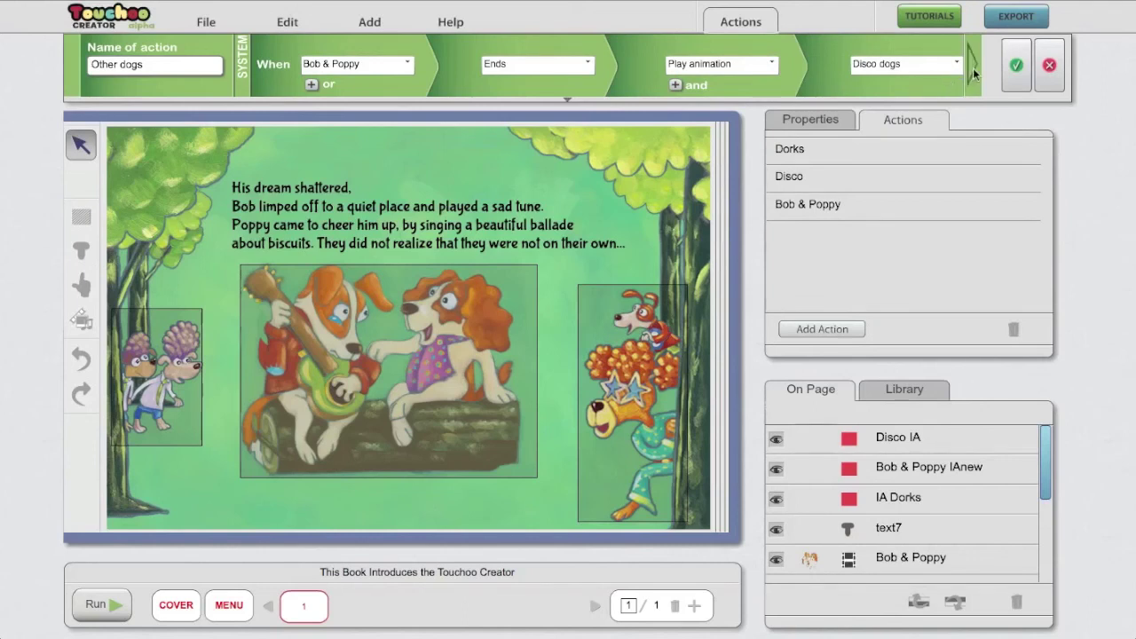
left_click(973, 71)
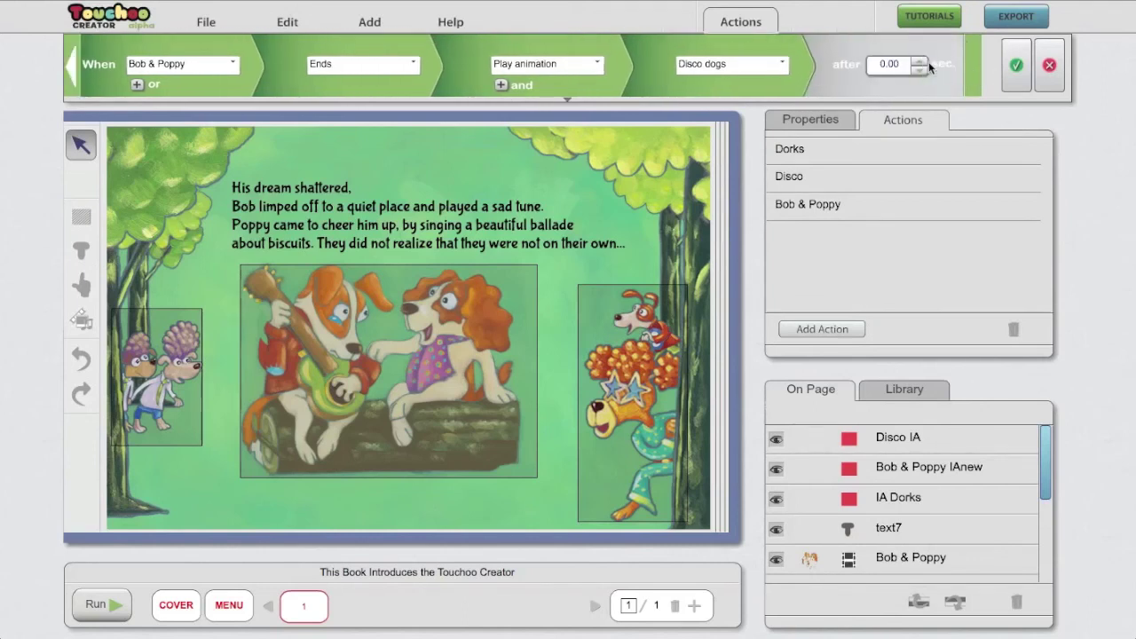
Delay Disco dogs to 0.70 and add a second step playing the Dorks animation.
left_click(923, 63)
left_click(923, 62)
left_click(923, 62)
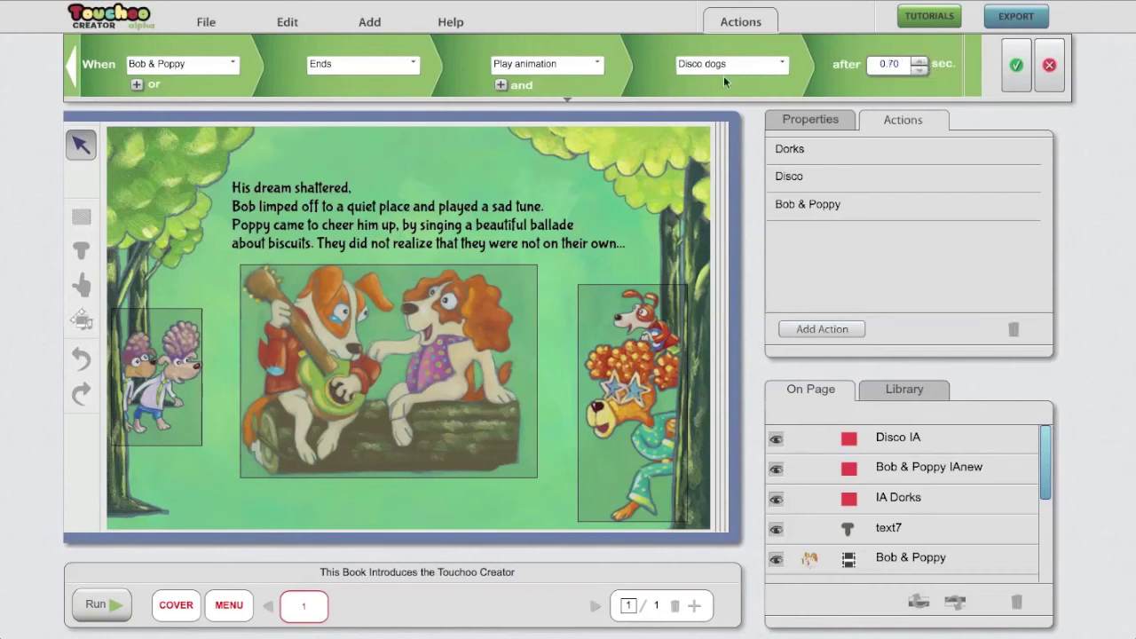
left_click(502, 85)
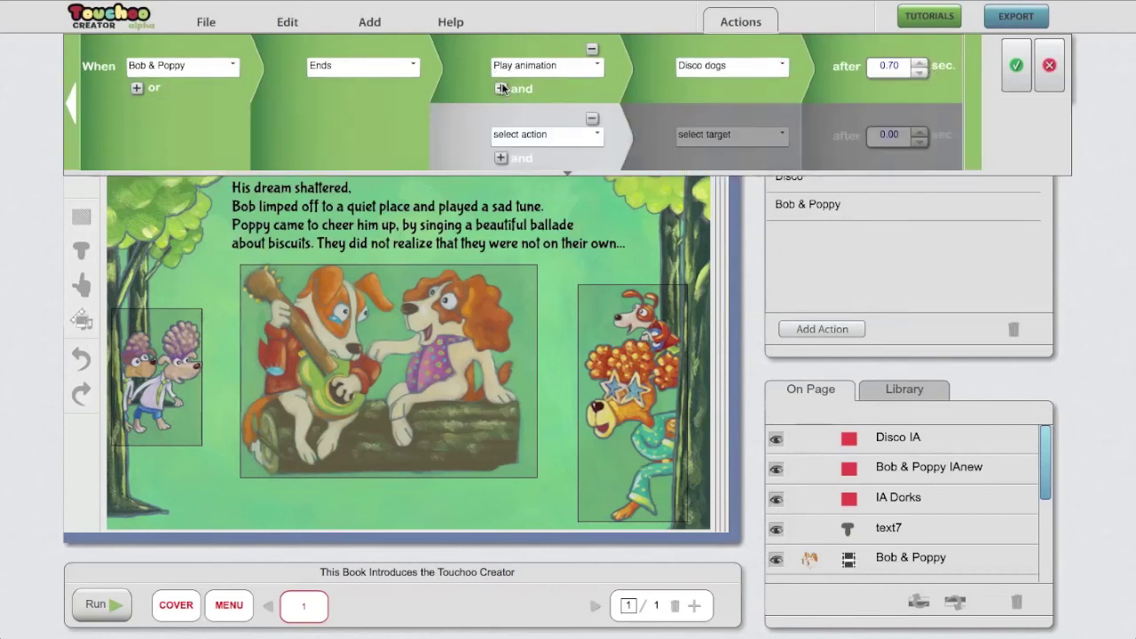
left_click(598, 135)
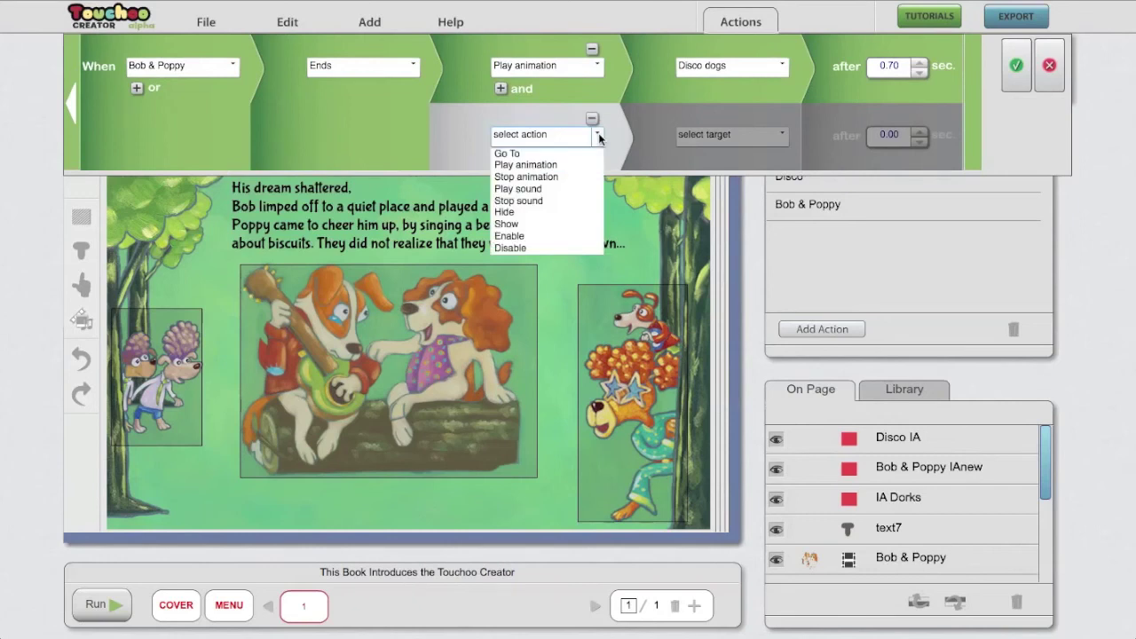
left_click(551, 169)
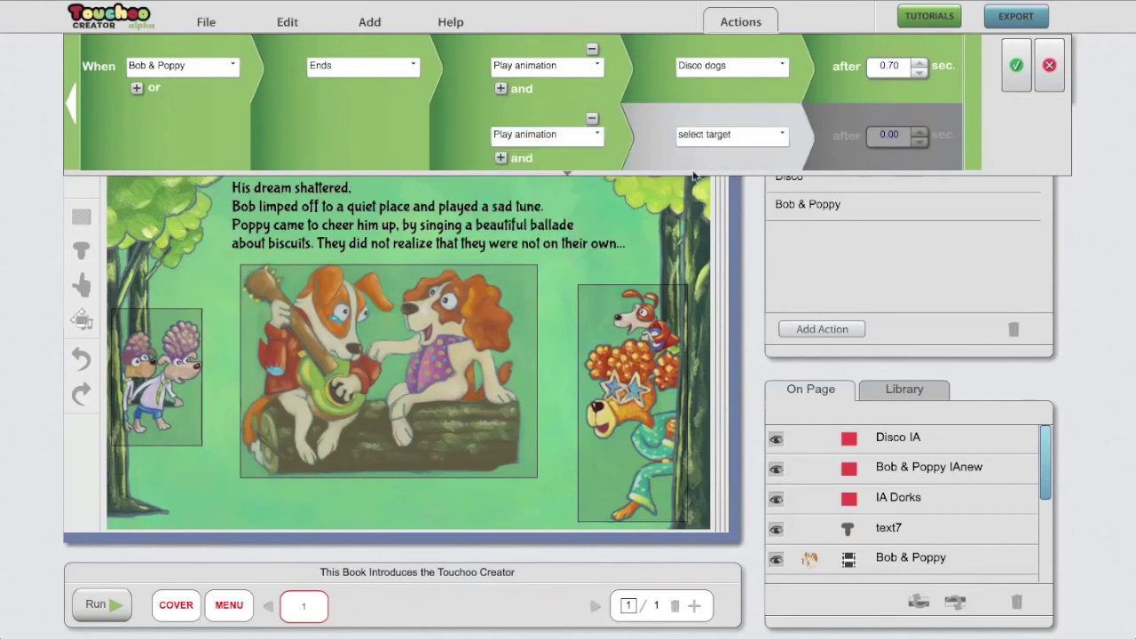
left_click(787, 143)
left_click(728, 165)
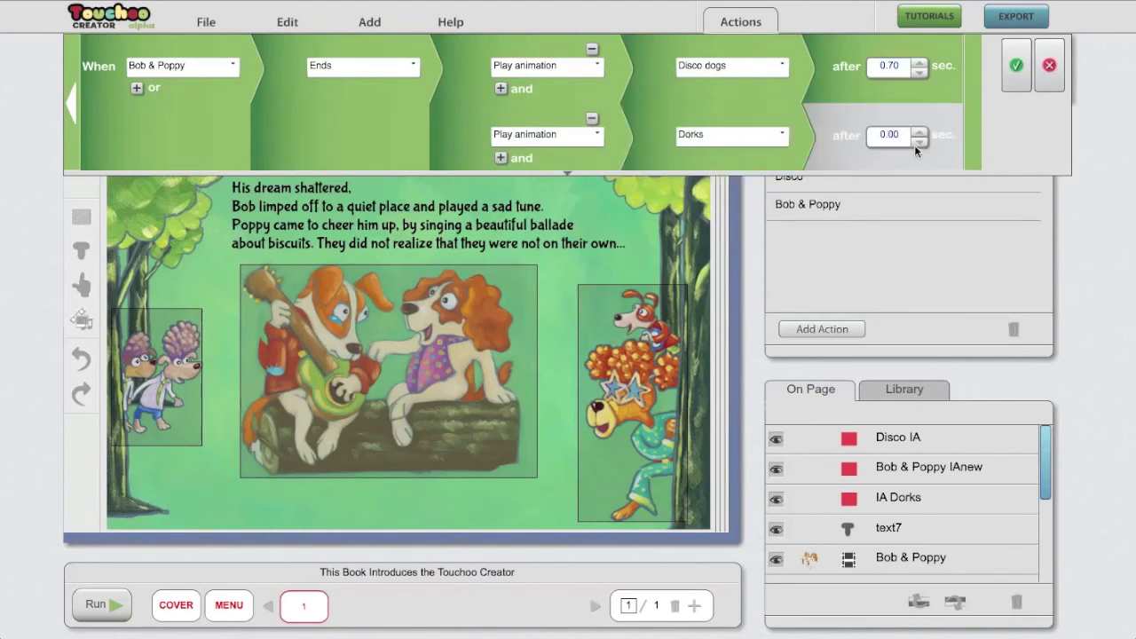
Set the Dorks animation delay to 1.70, adding then removing an extra 'or' trigger.
left_click(918, 131)
left_click(918, 132)
left_click(919, 132)
left_click(919, 132)
left_click(918, 131)
left_click(918, 132)
left_click(918, 131)
left_click(919, 131)
left_click(919, 131)
left_click(918, 132)
left_click(918, 132)
left_click(919, 131)
left_click(918, 131)
left_click(919, 131)
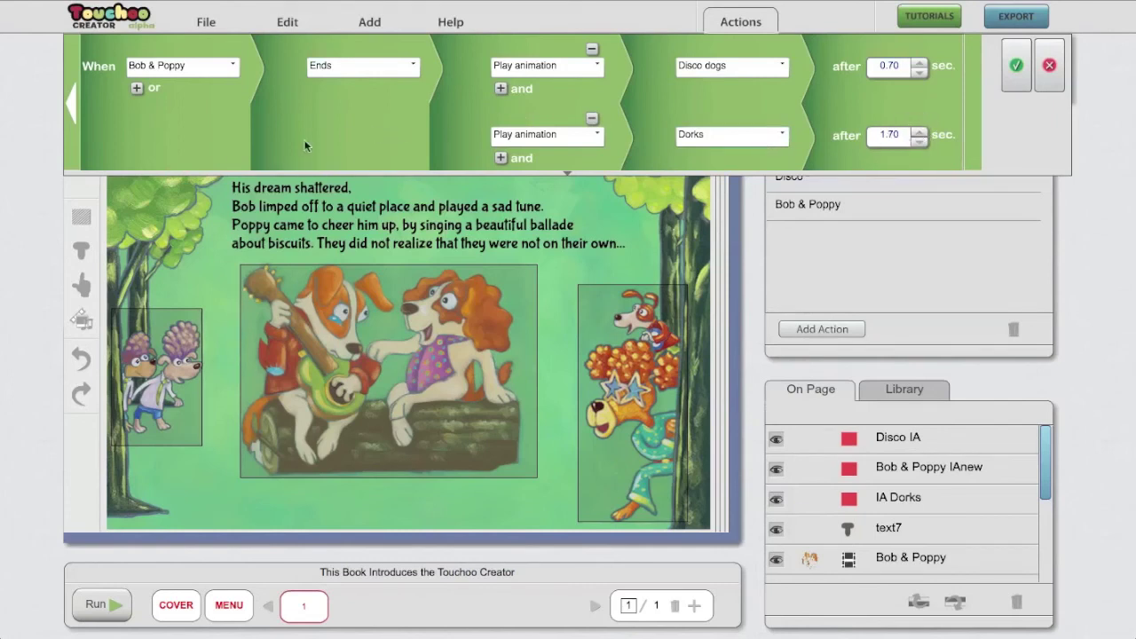
left_click(138, 87)
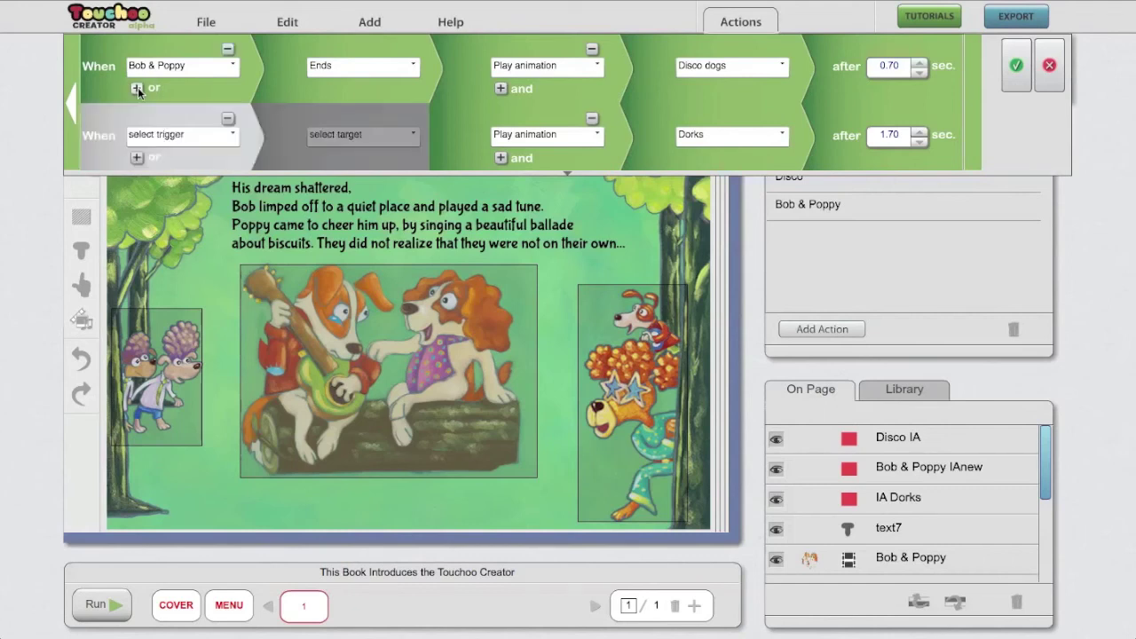
left_click(228, 119)
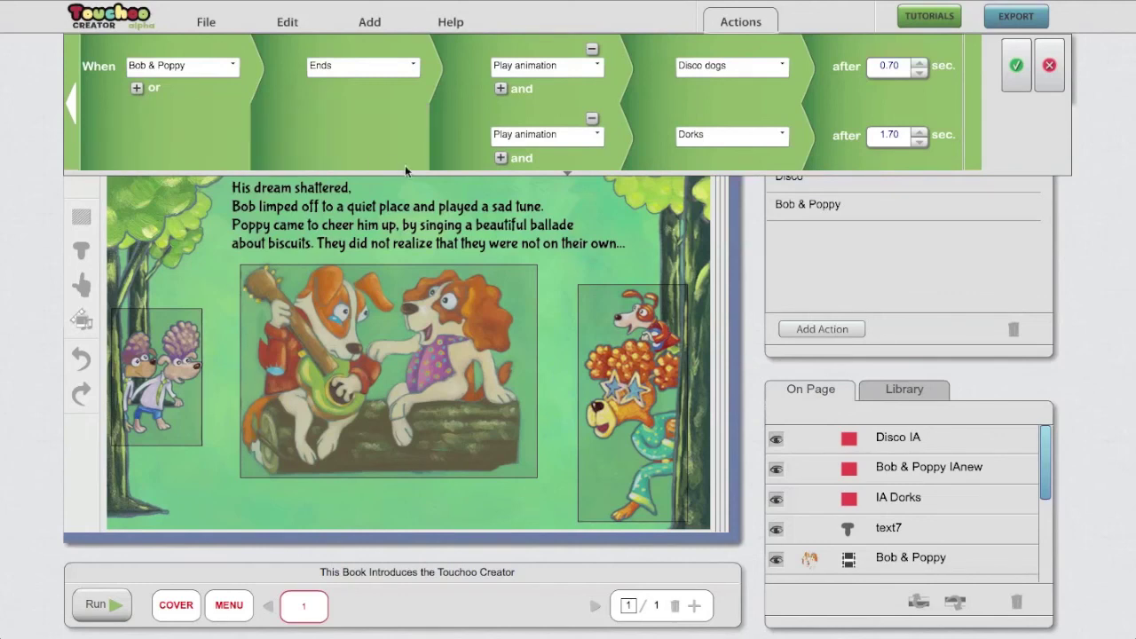